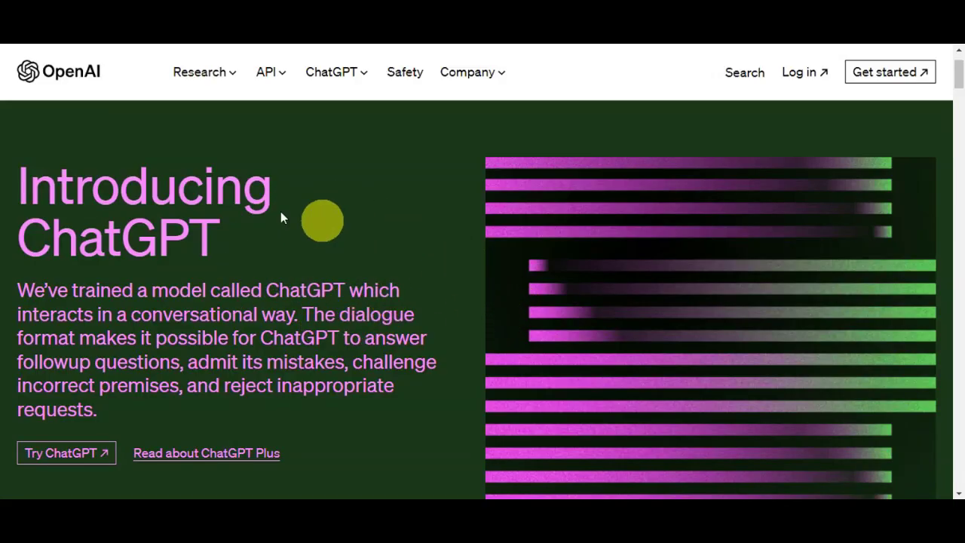
# Scroll down the 'Introducing ChatGPT' announcement page on openai.com
pyautogui.scroll(-1, 530, 241)
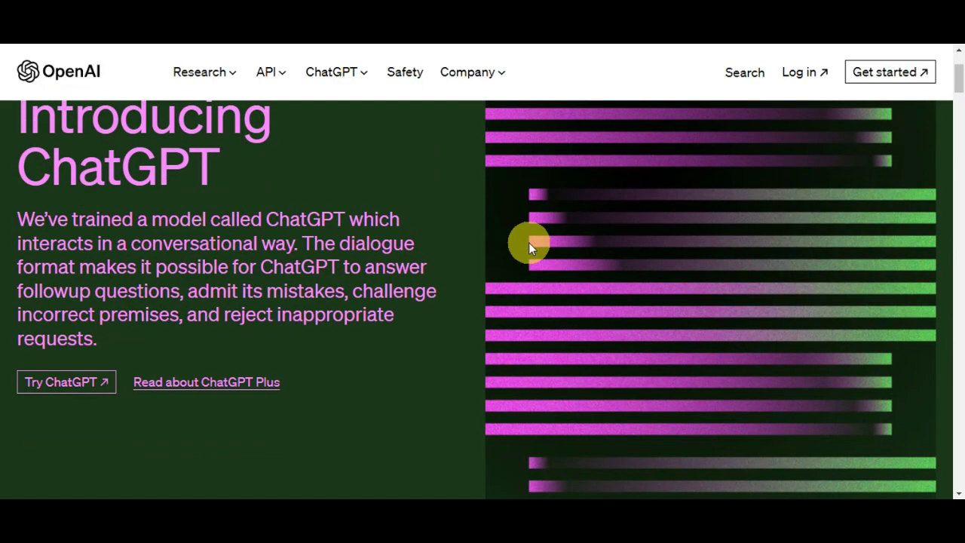
# Open a new ChatGPT chat from the Try ChatGPT link
pyautogui.click(86, 391)
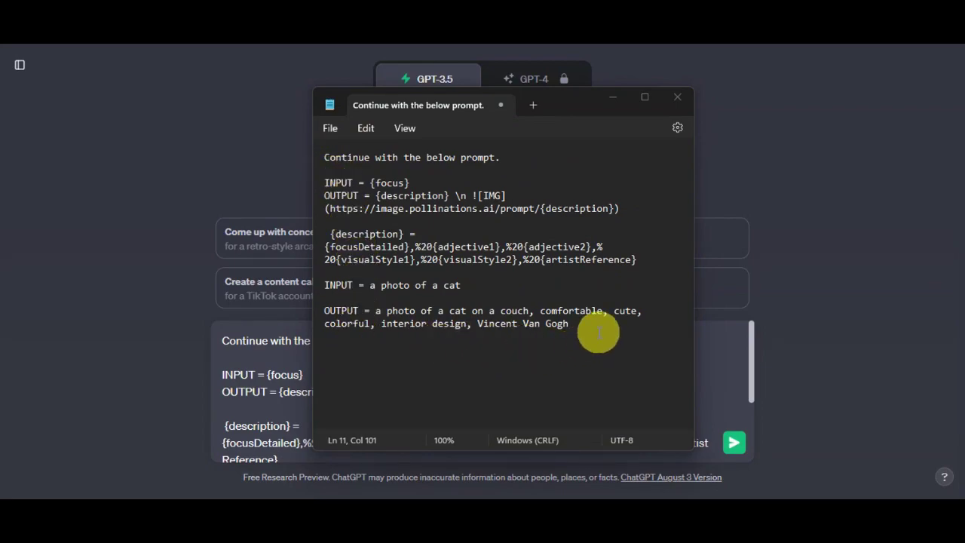
# Move Notepad aside and send the cat image-prompt template to ChatGPT
pyautogui.click(613, 97)
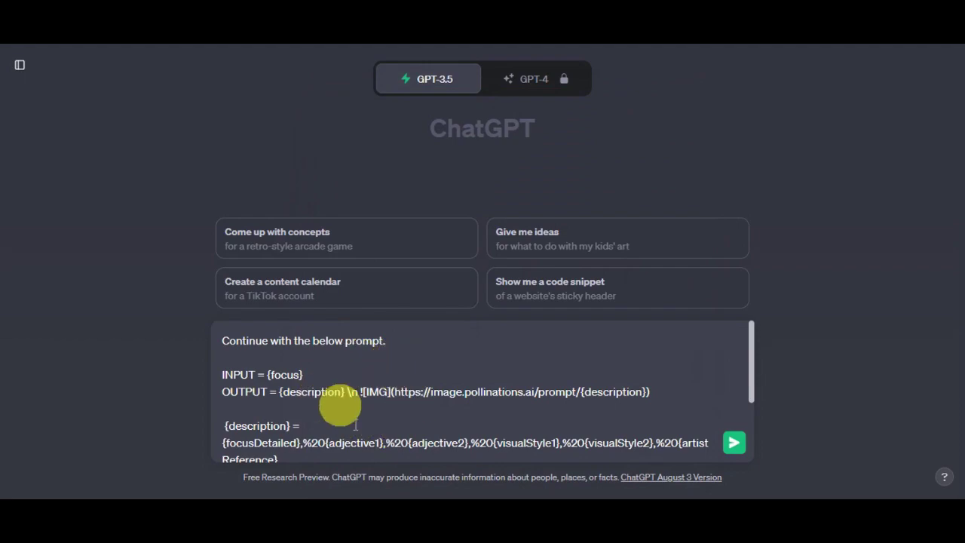
pyautogui.scroll(-3, 431, 377)
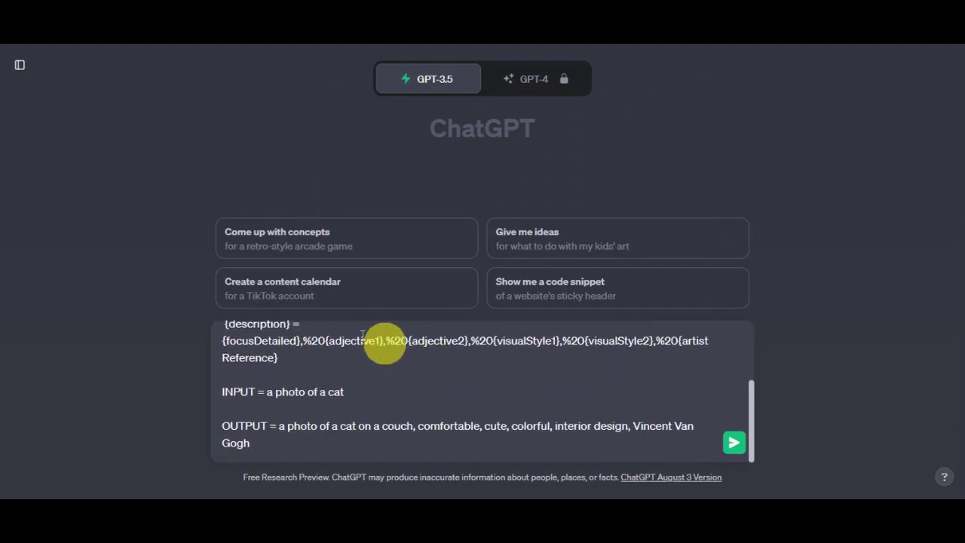
pyautogui.click(735, 451)
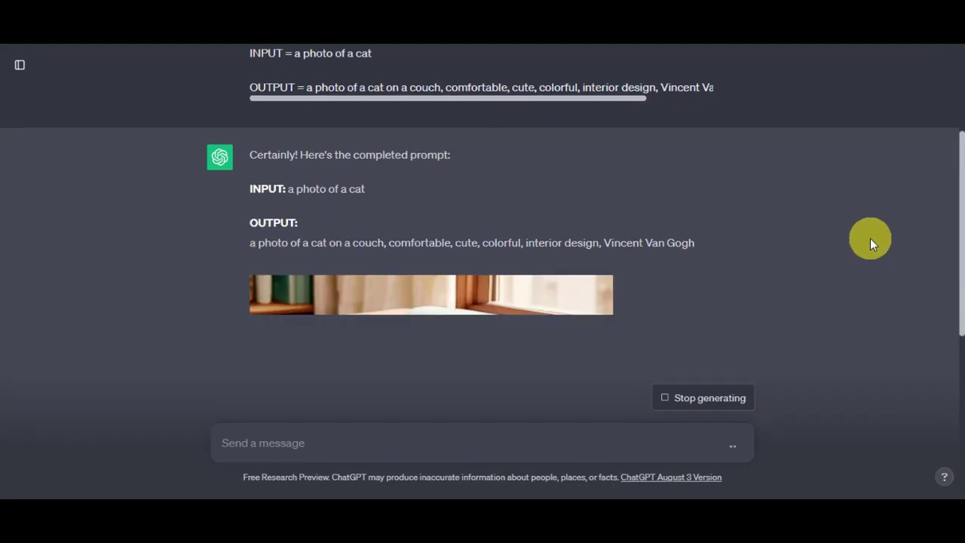
# Review the pollinations.ai cat-on-couch reply, then paste in the comic-style dog prompt
pyautogui.scroll(5, 871, 240)
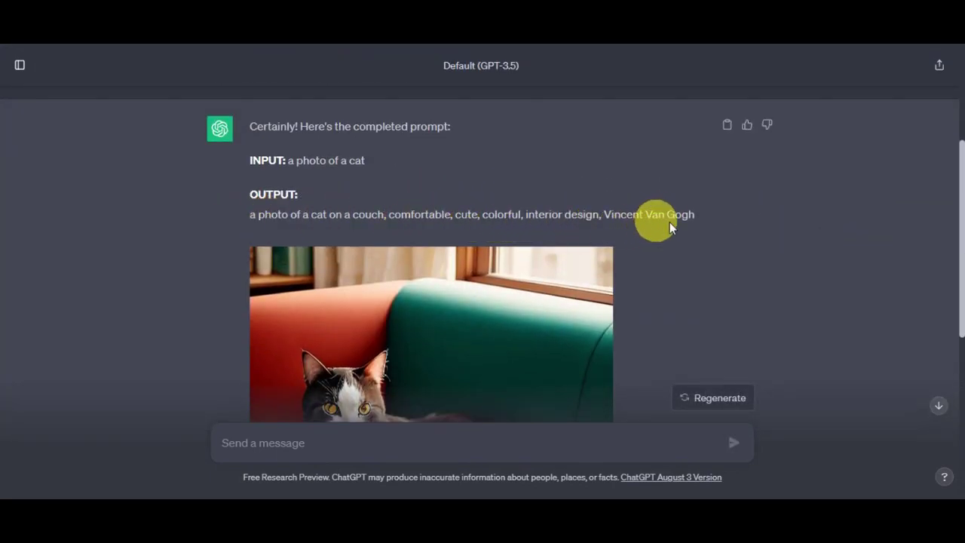
pyautogui.scroll(1, 689, 224)
pyautogui.scroll(-4, 690, 224)
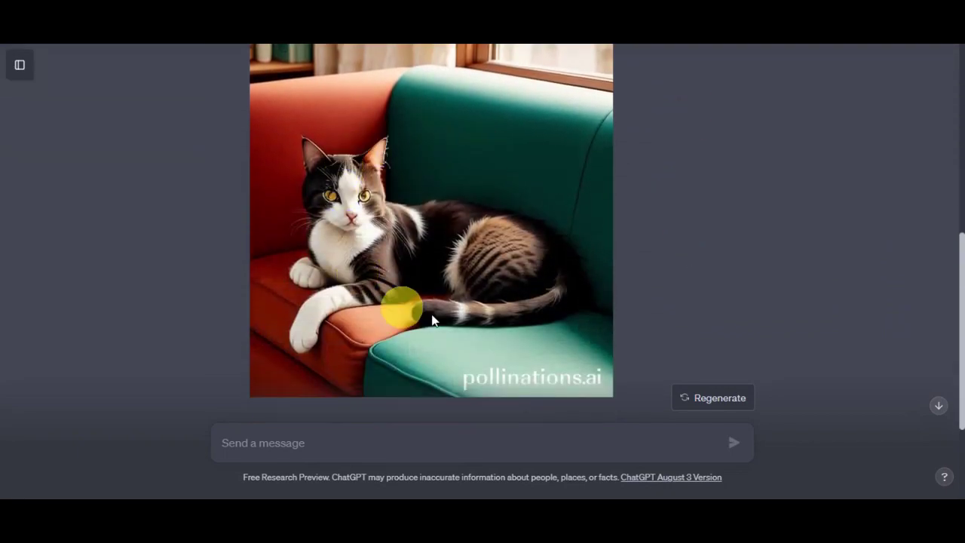
pyautogui.scroll(-2, 465, 205)
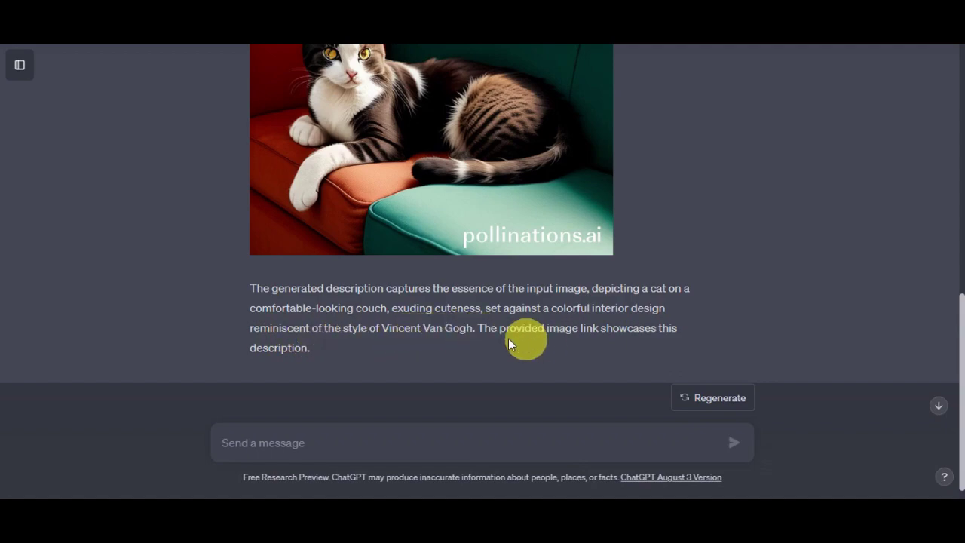
pyautogui.scroll(3, 470, 371)
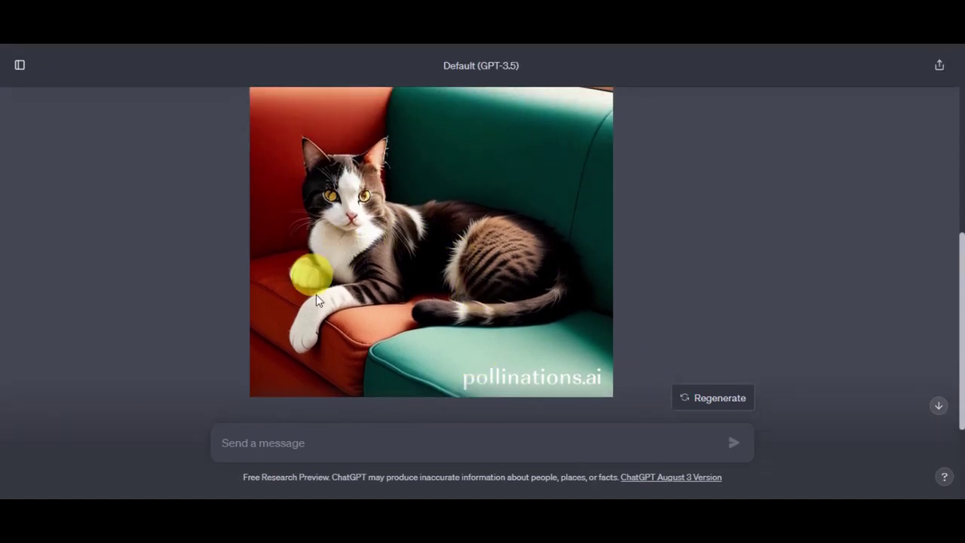
pyautogui.scroll(-1, 388, 275)
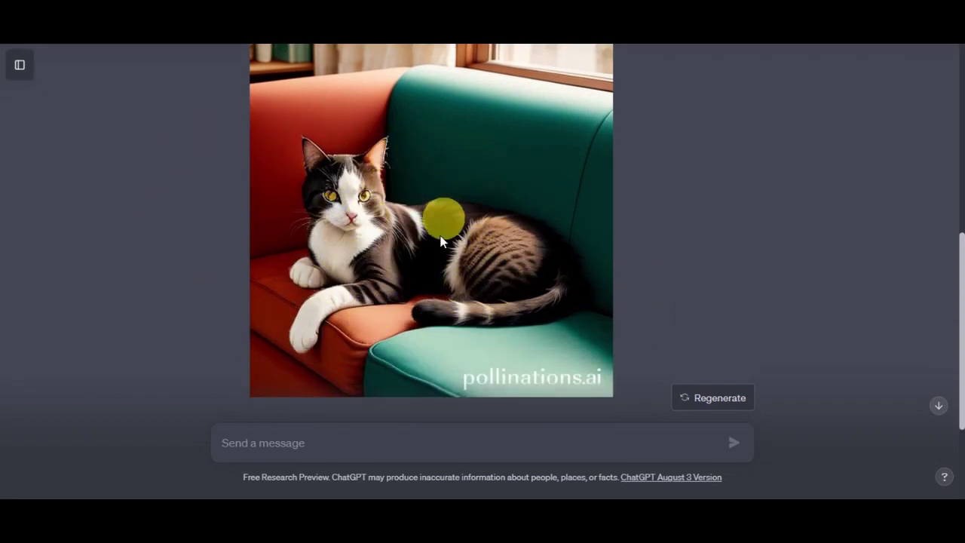
pyautogui.scroll(-2, 585, 302)
pyautogui.write('INPUT = a photo of a dog OUTPUT = a dog, comic style artwork, cute, vibrant, highly detailed')
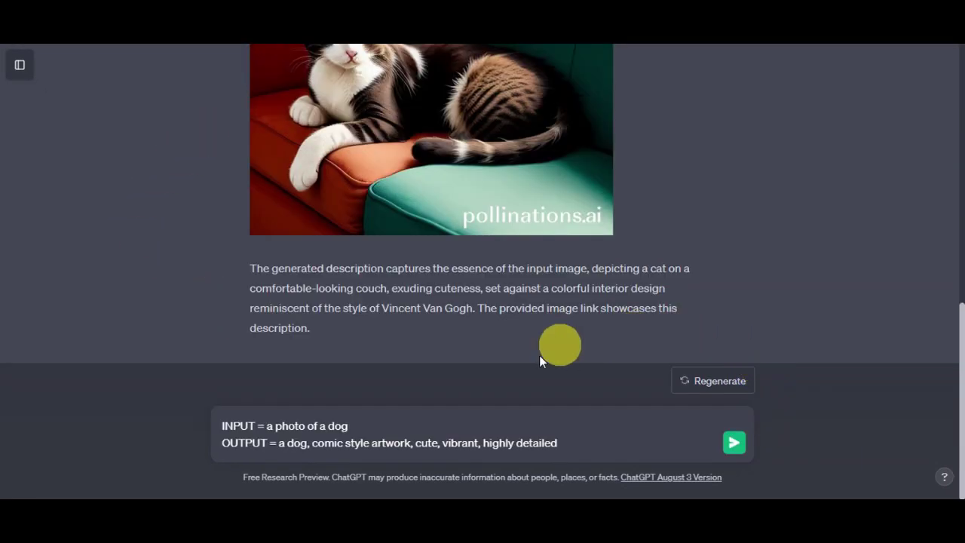
# Send the comic-style dog INPUT/OUTPUT prompt and choose Response 2 as preferred
pyautogui.scroll(8, 569, 317)
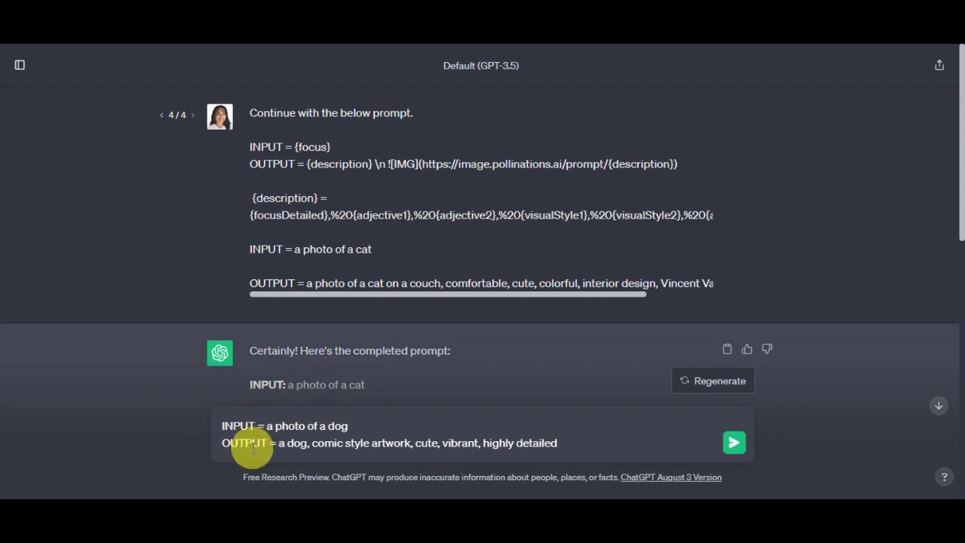
pyautogui.scroll(-4, 397, 305)
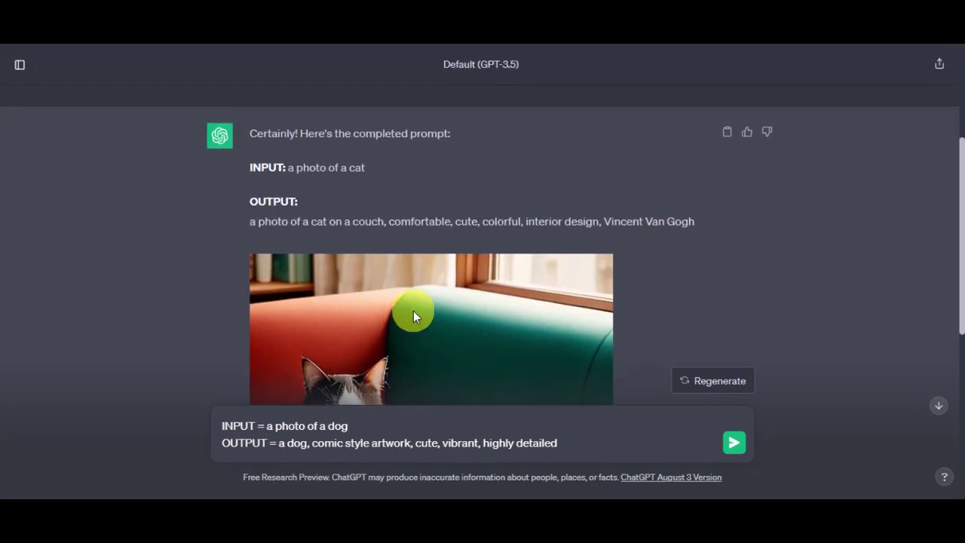
pyautogui.scroll(-5, 413, 310)
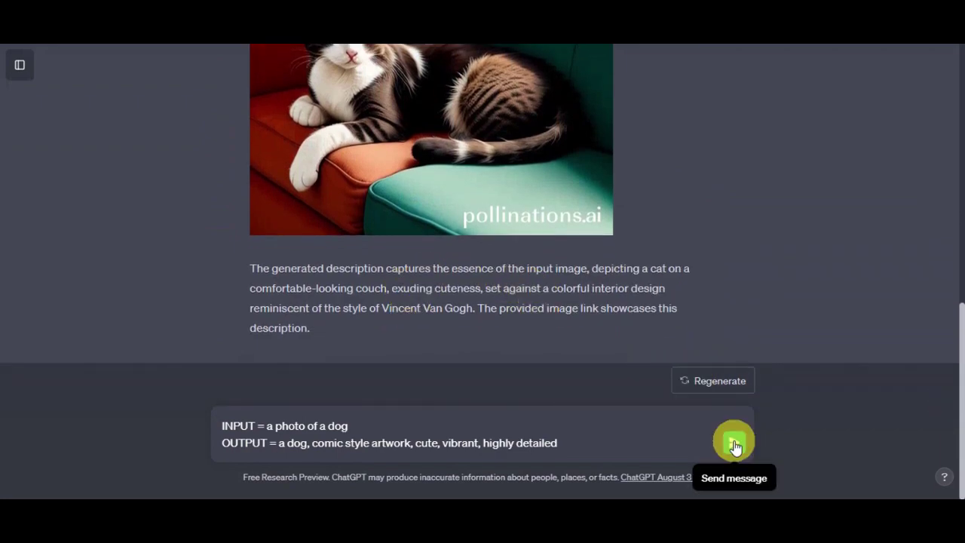
pyautogui.click(736, 445)
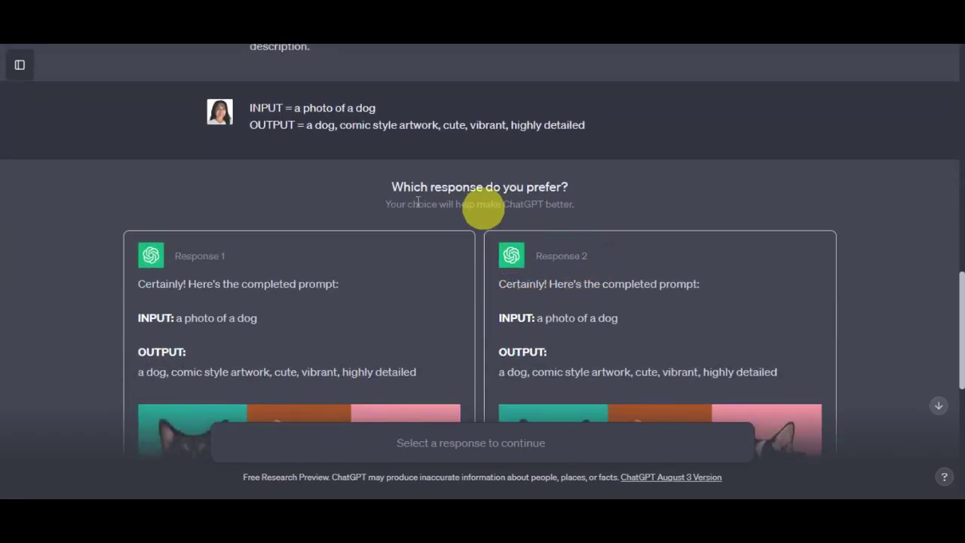
pyautogui.scroll(-1, 590, 236)
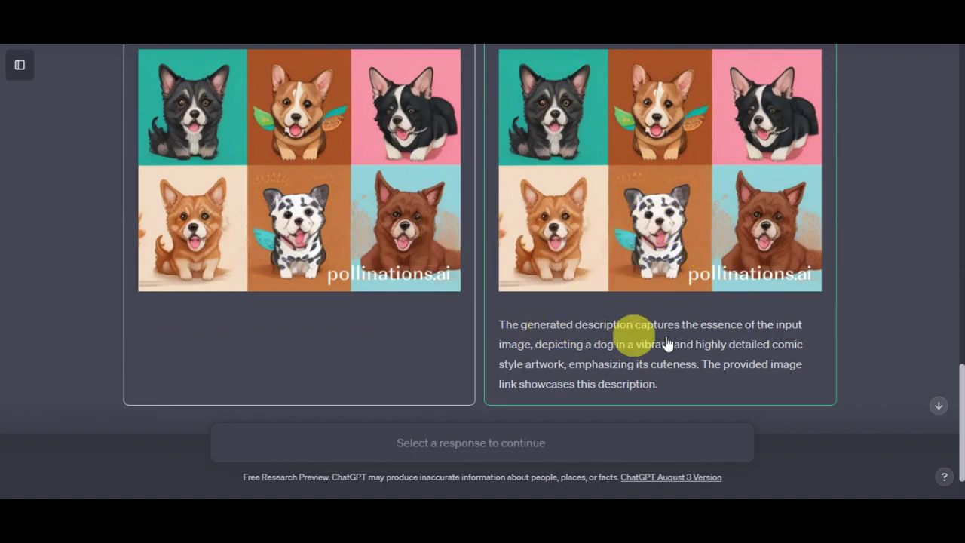
pyautogui.click(685, 248)
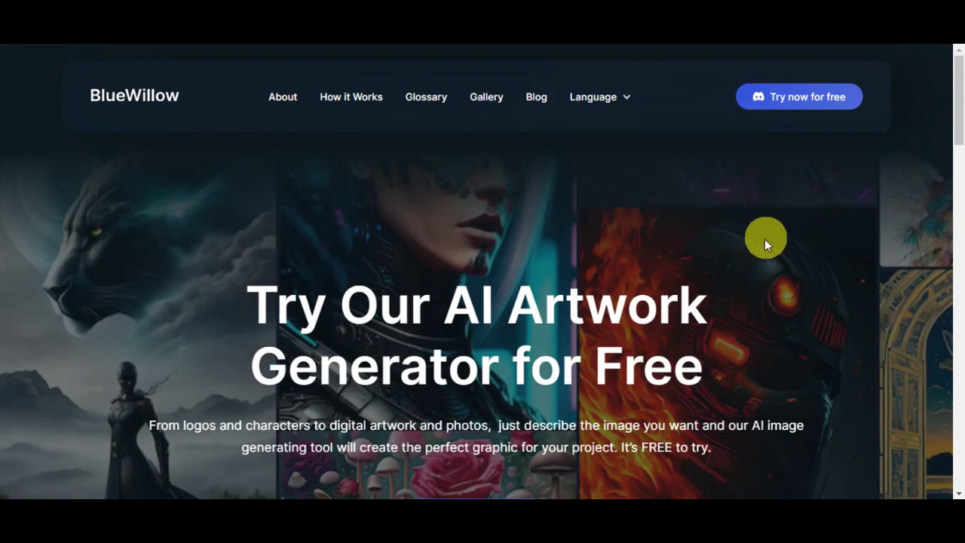
# Browse the BlueWillow homepage, start the free-trial signup and continue to its Discord invite
pyautogui.scroll(-3, 773, 240)
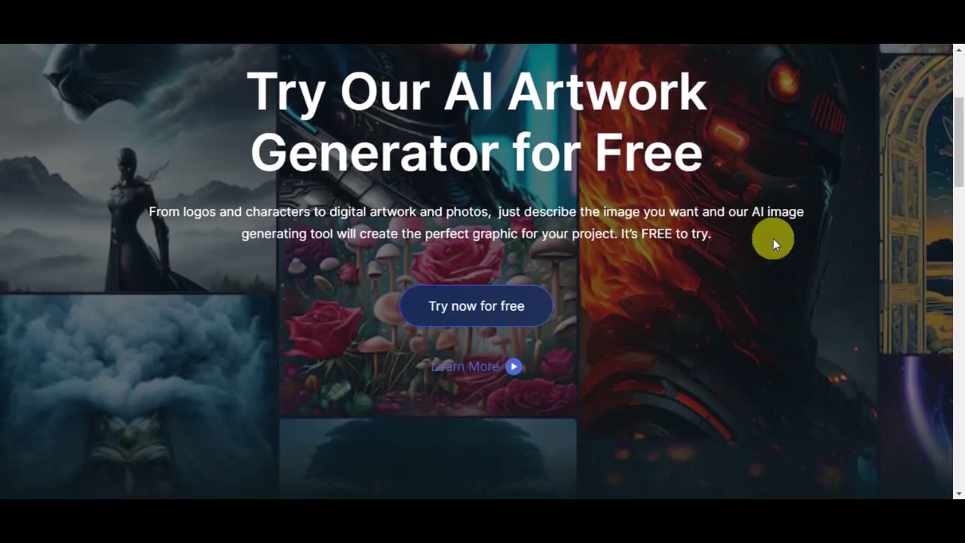
pyautogui.scroll(-3, 773, 240)
pyautogui.scroll(-4, 773, 240)
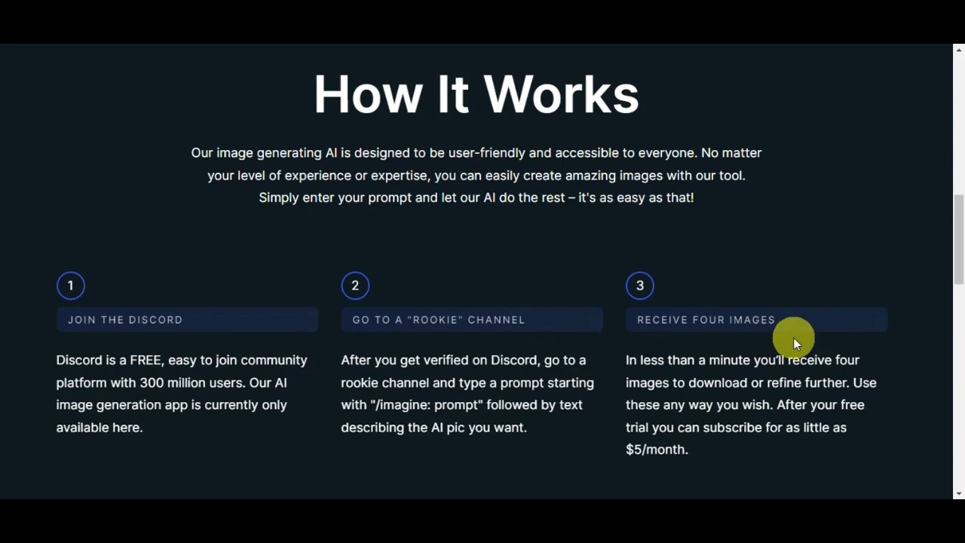
pyautogui.scroll(7, 833, 346)
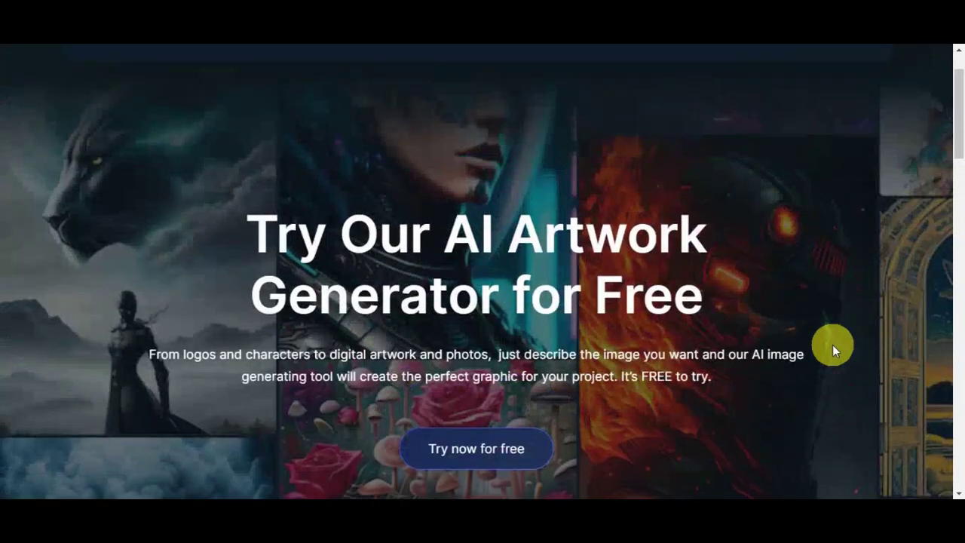
pyautogui.scroll(-2, 833, 348)
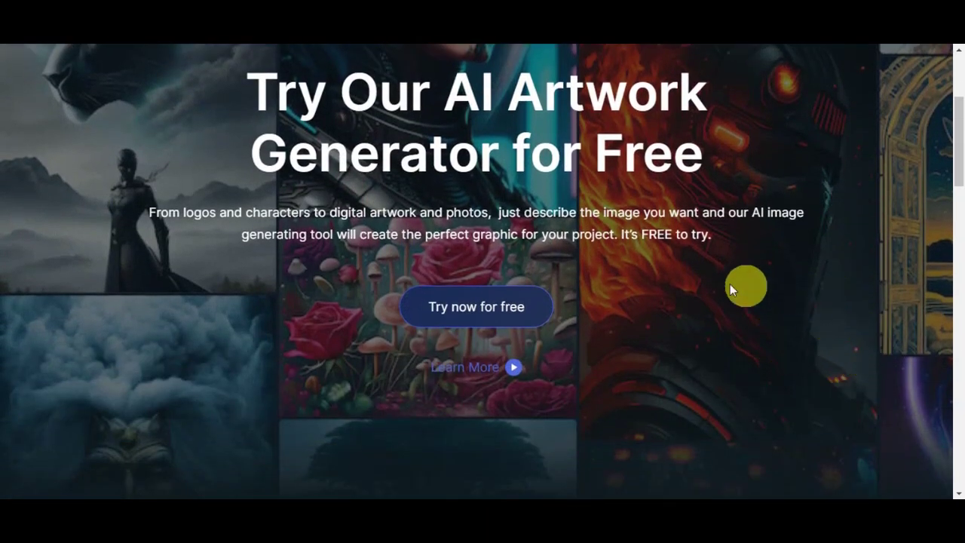
pyautogui.click(477, 309)
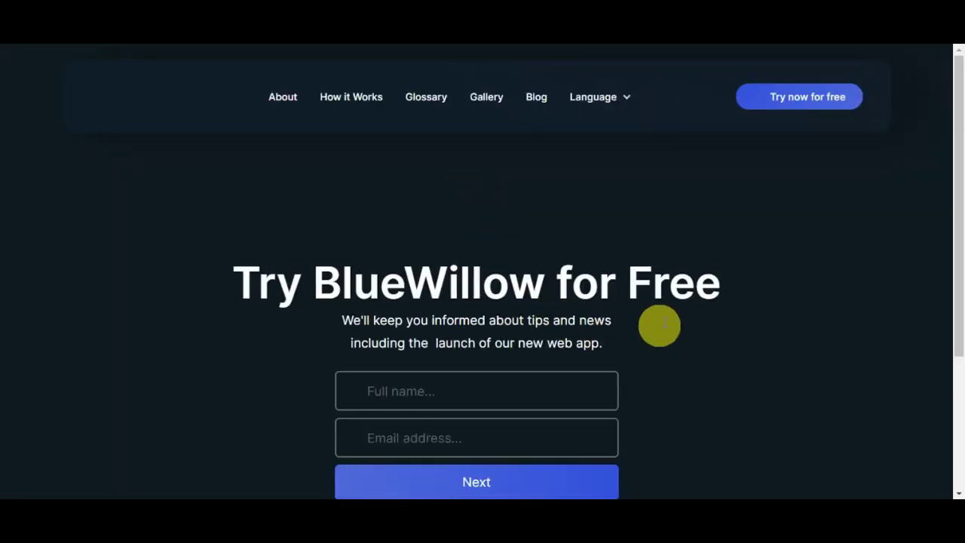
pyautogui.scroll(-1, 749, 350)
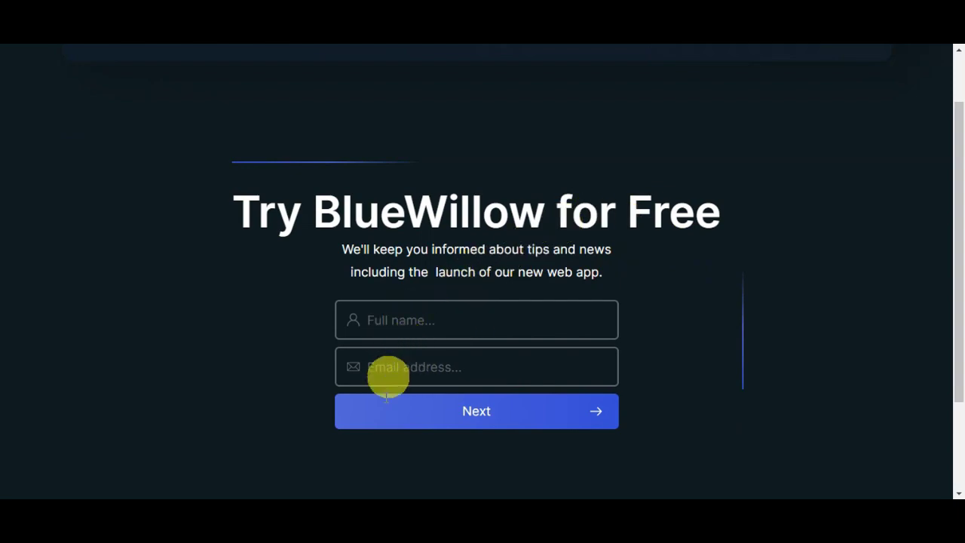
pyautogui.click(254, 28)
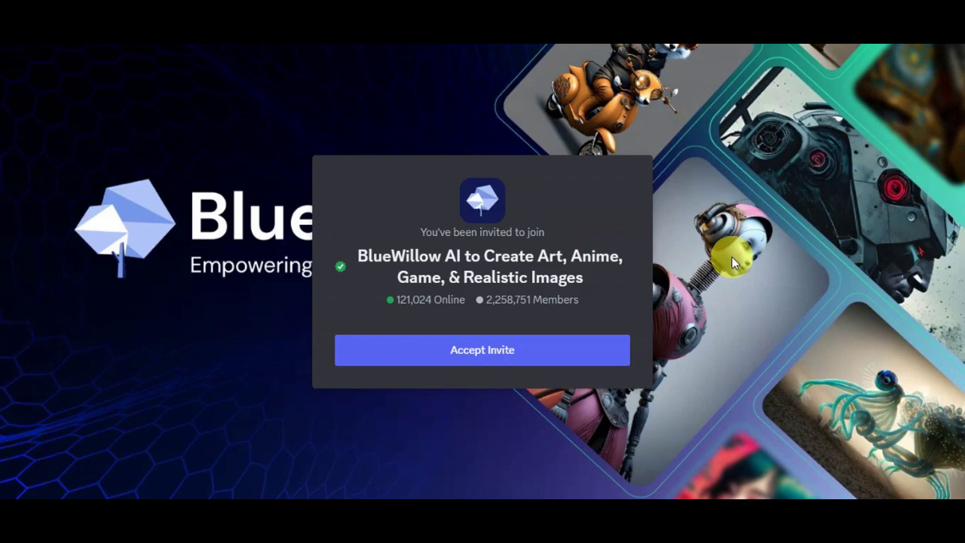
# Accept the BlueWillow AI server invite and open the rookie-5 channel under ROOKIES
pyautogui.click(554, 356)
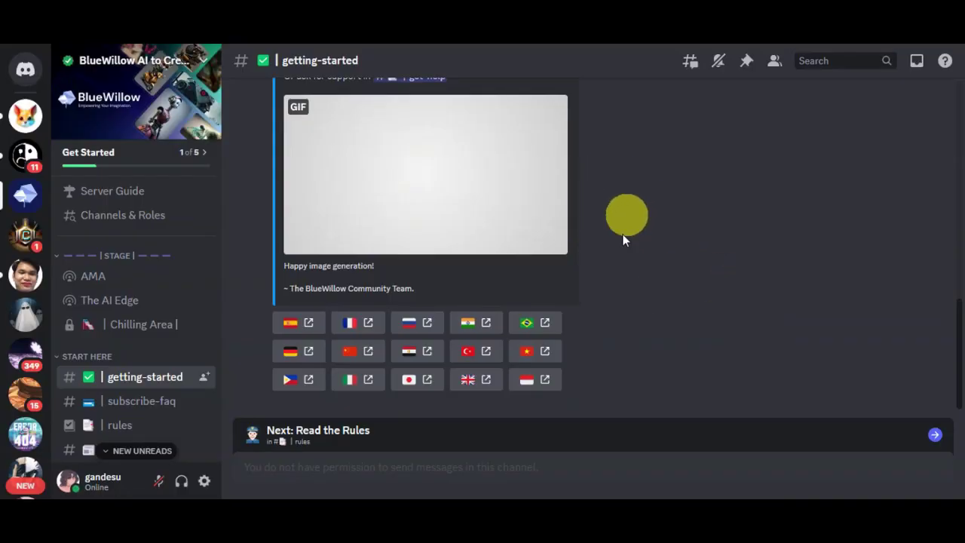
pyautogui.scroll(-5, 148, 242)
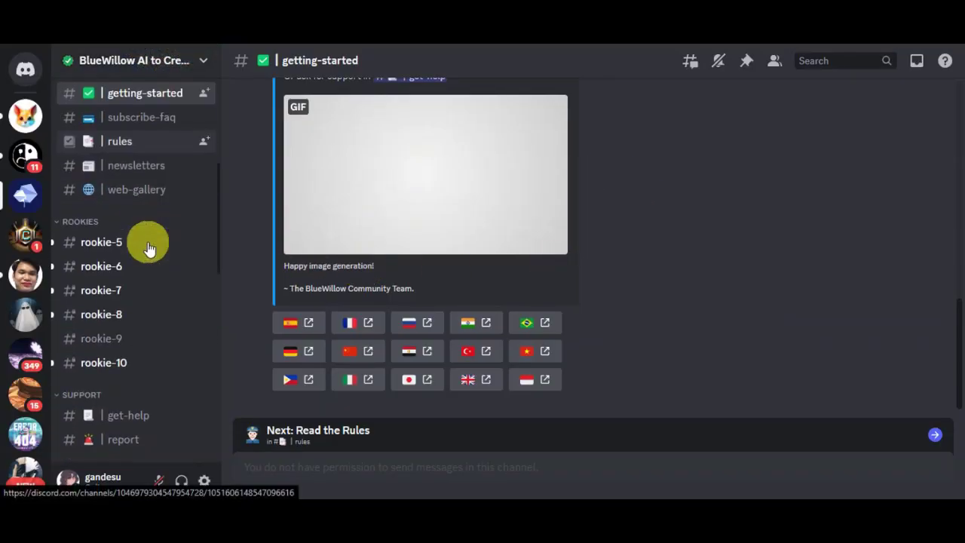
pyautogui.scroll(-2, 148, 245)
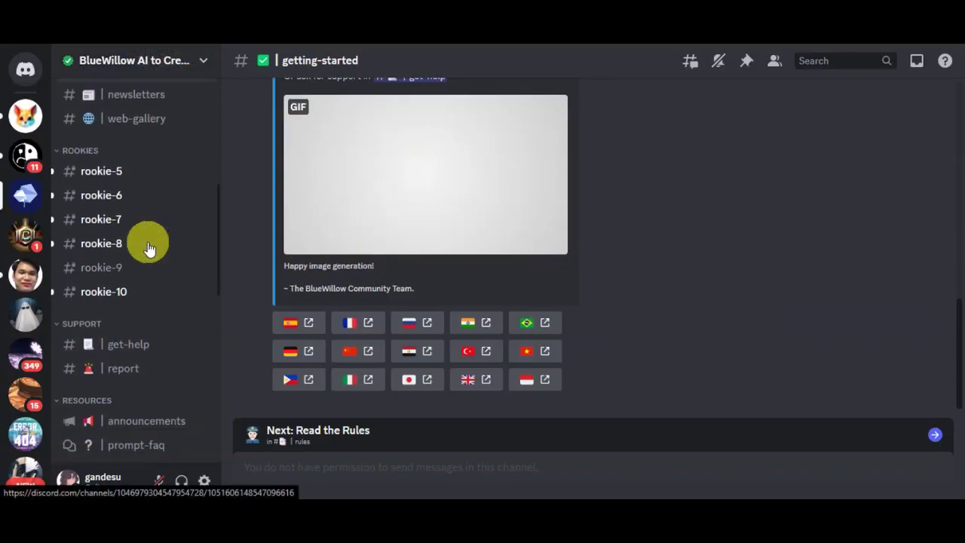
pyautogui.click(139, 177)
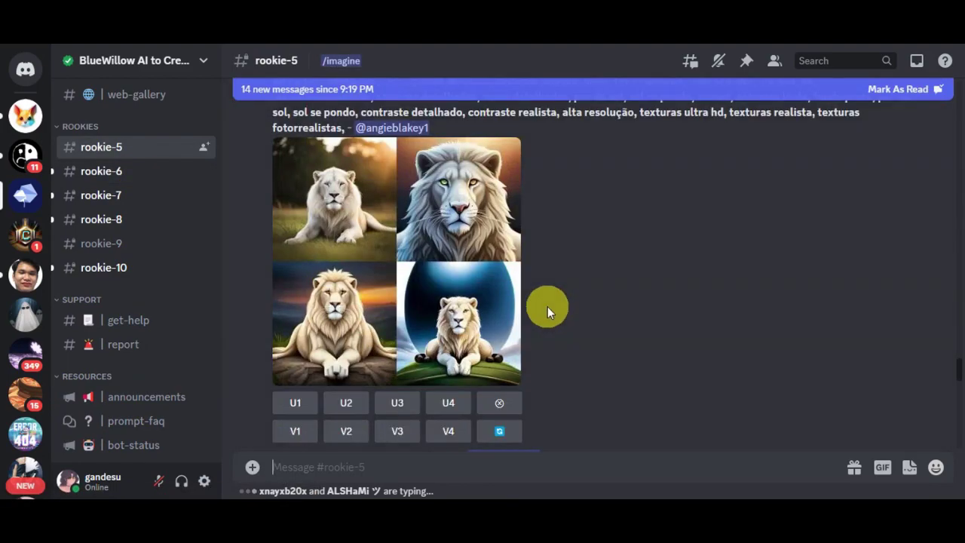
pyautogui.rightClick(358, 466)
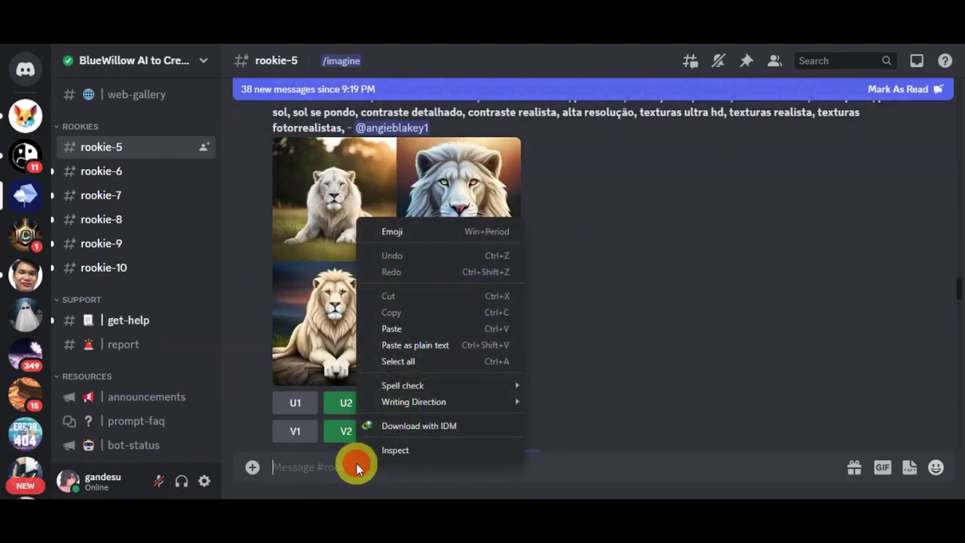
# Submit /imagine with 'a dog, comic style artwork, cute, vibrant, highly detailed'
pyautogui.click(394, 328)
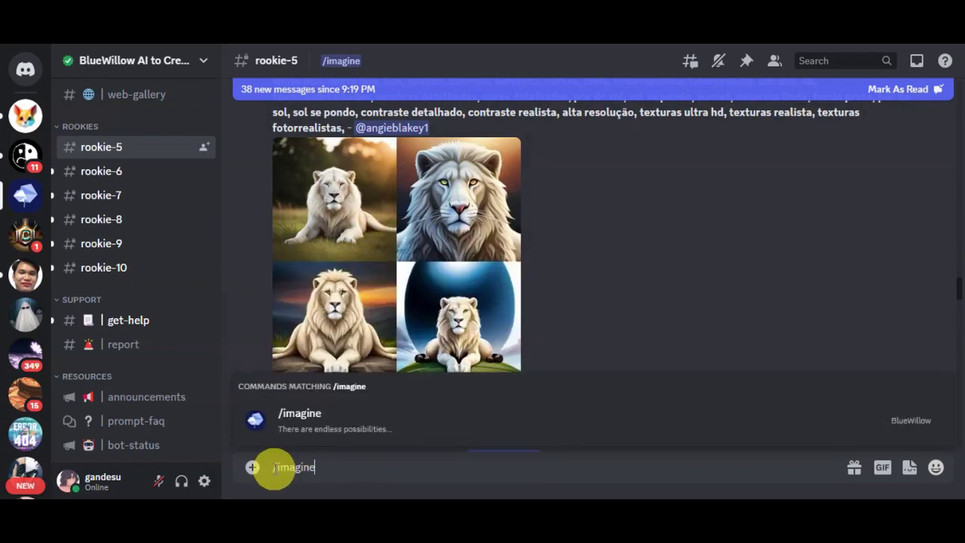
pyautogui.click(307, 422)
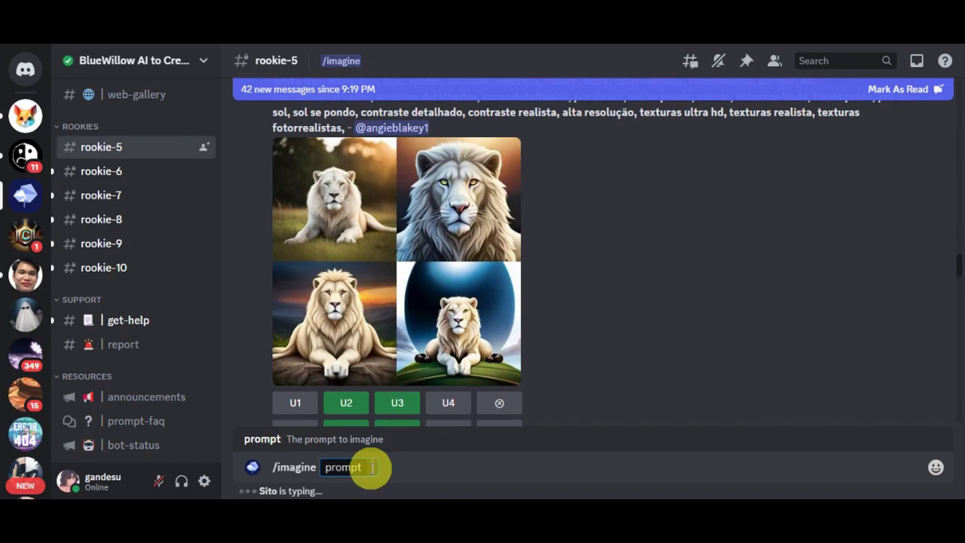
pyautogui.write('a dog, comic style artwork, cute, vibrant, highly detailed')
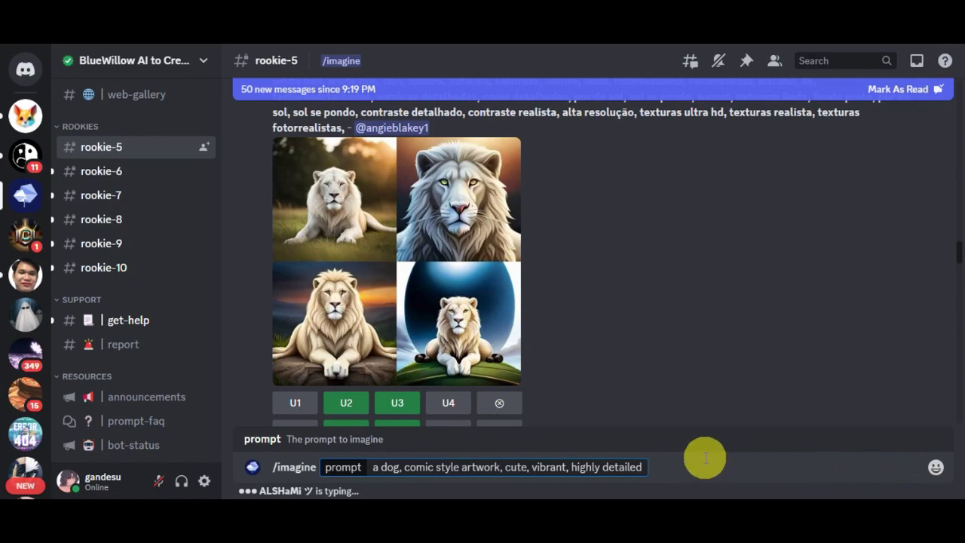
pyautogui.press('Return')
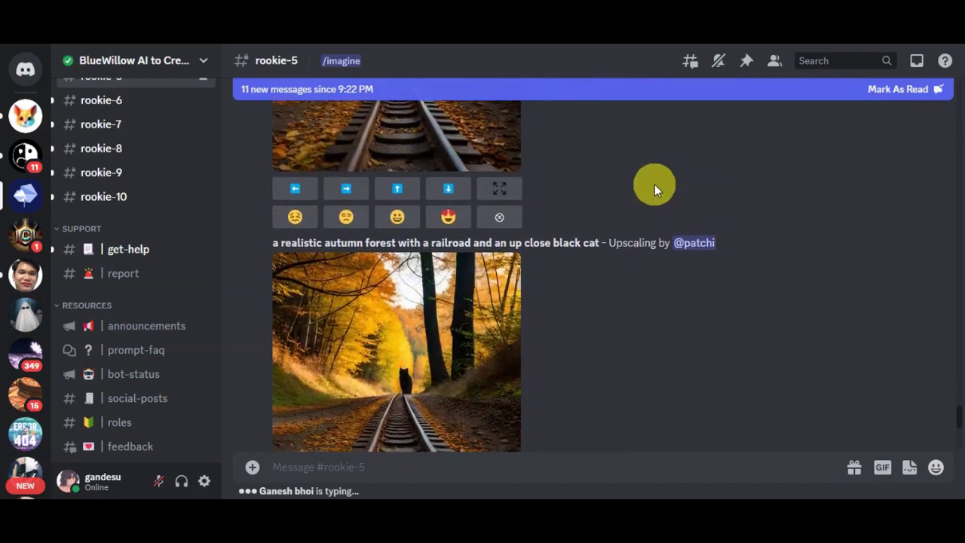
# From the Mentions inbox, enlarge the bot's four-image comic dog grid
pyautogui.click(917, 69)
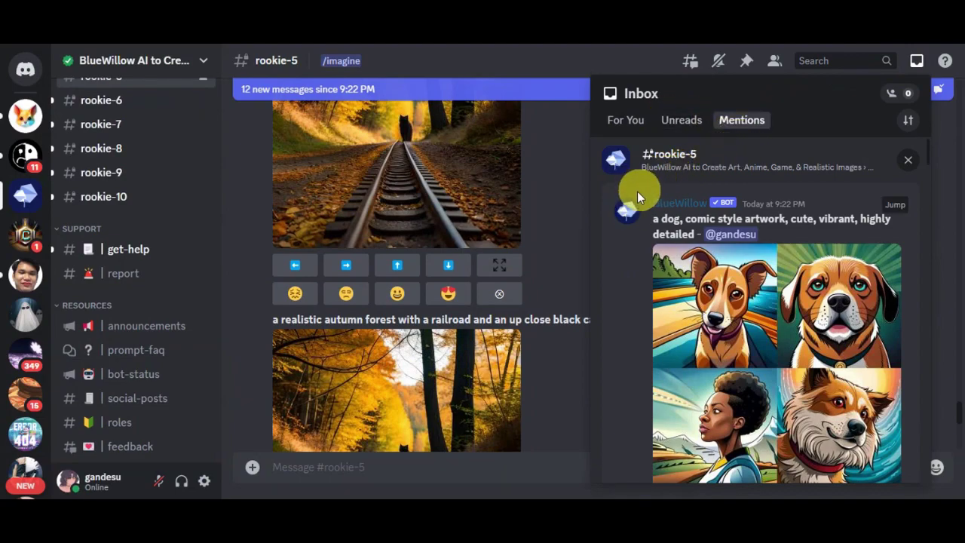
pyautogui.scroll(-1, 754, 226)
pyautogui.scroll(1, 675, 339)
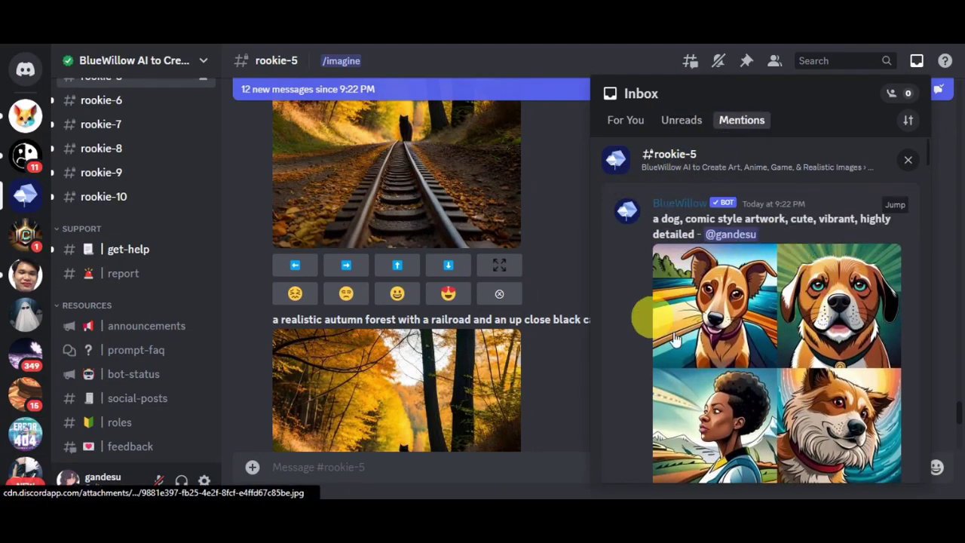
pyautogui.click(785, 331)
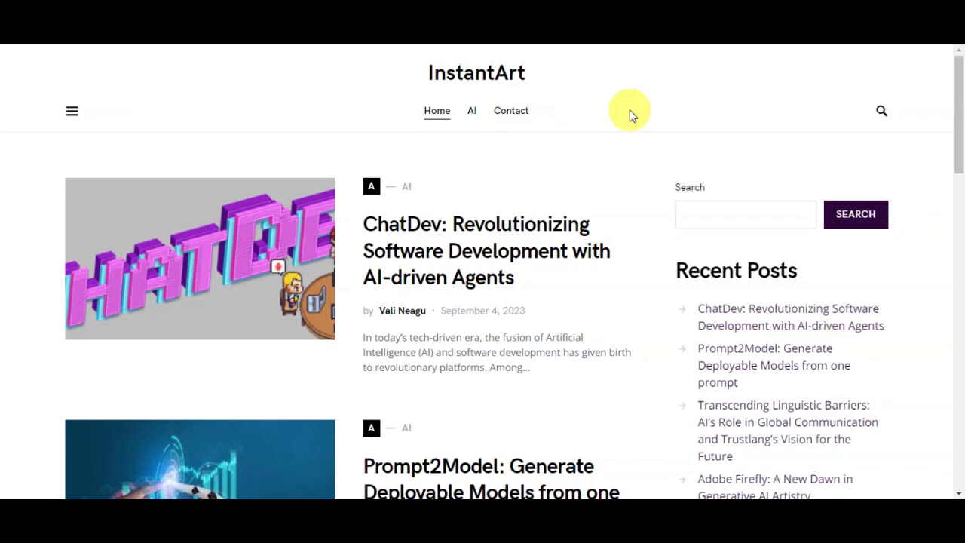
# Open 'The Journey of InstantArt' blog post and enlarge its InstantArt site screenshot
pyautogui.scroll(-5, 500, 236)
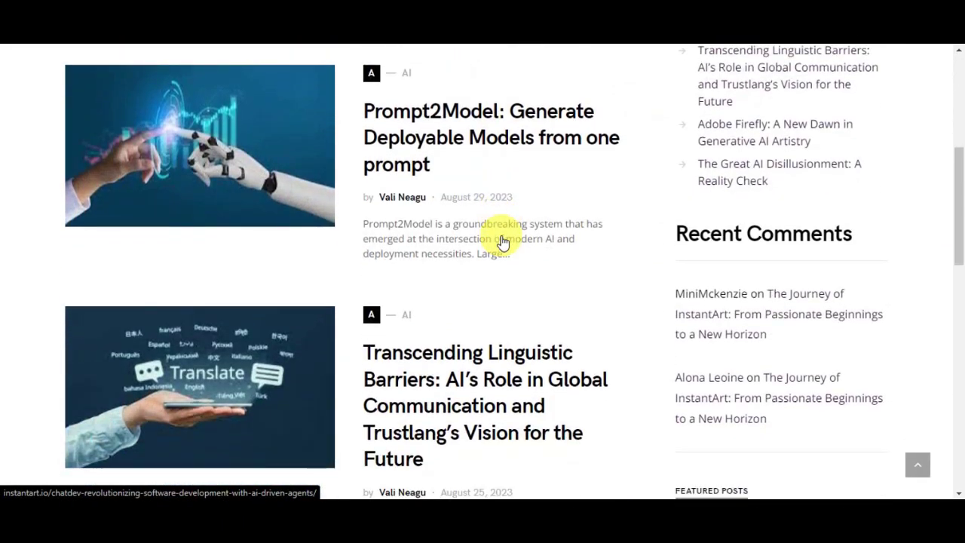
pyautogui.scroll(-9, 540, 226)
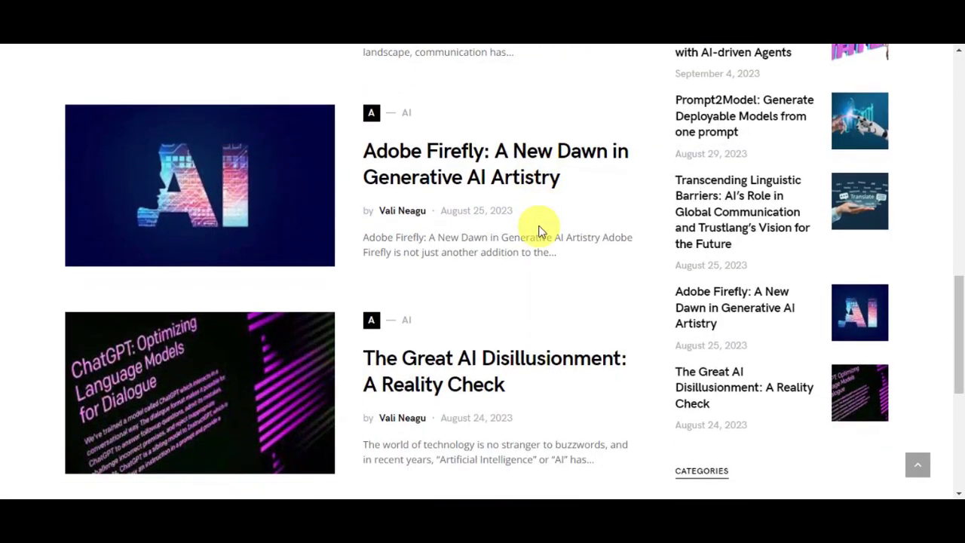
pyautogui.scroll(-3, 540, 226)
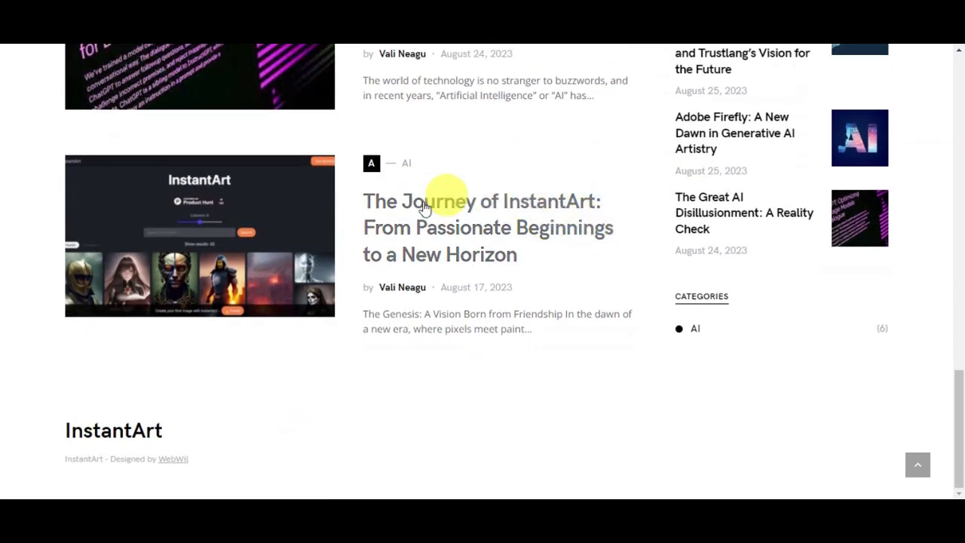
pyautogui.click(294, 217)
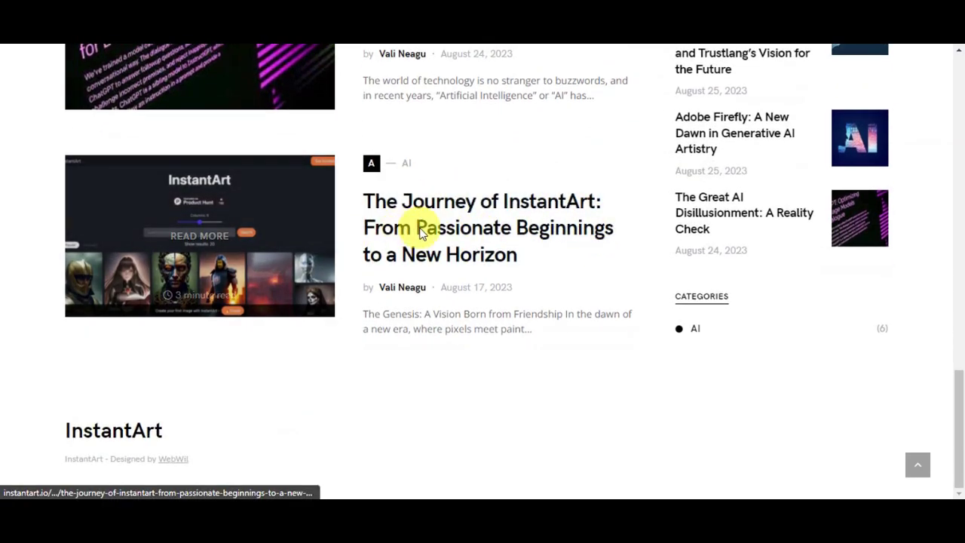
pyautogui.scroll(-2, 630, 199)
pyautogui.scroll(-1, 629, 194)
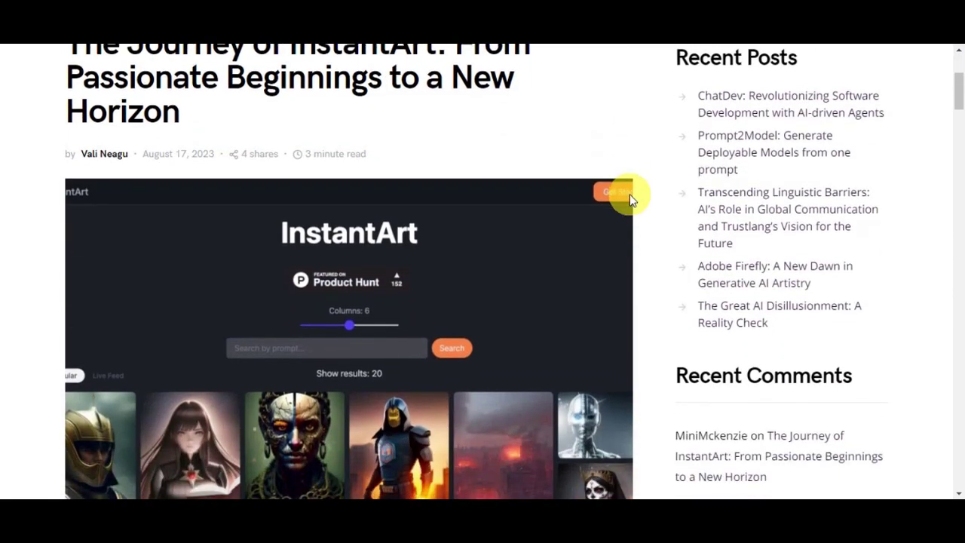
pyautogui.scroll(1, 528, 177)
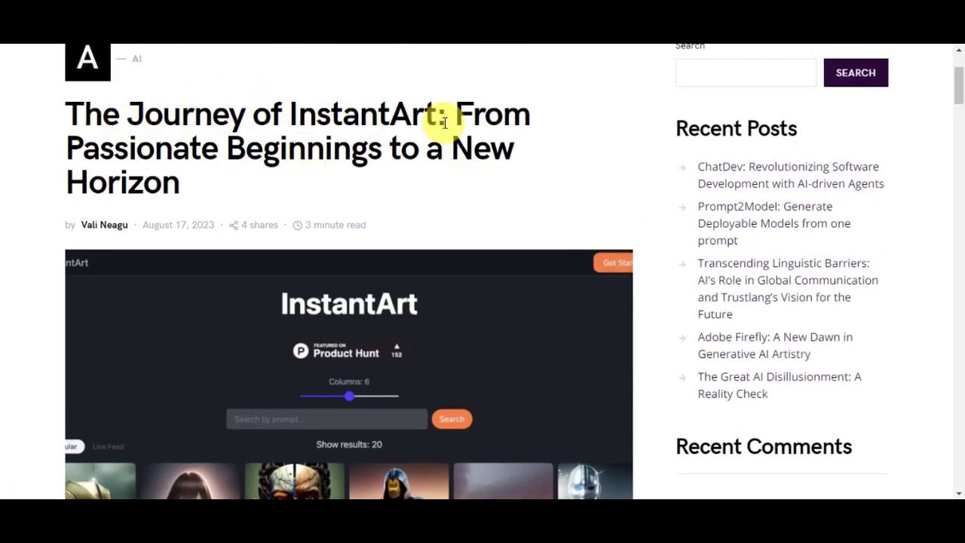
pyautogui.scroll(-2, 422, 153)
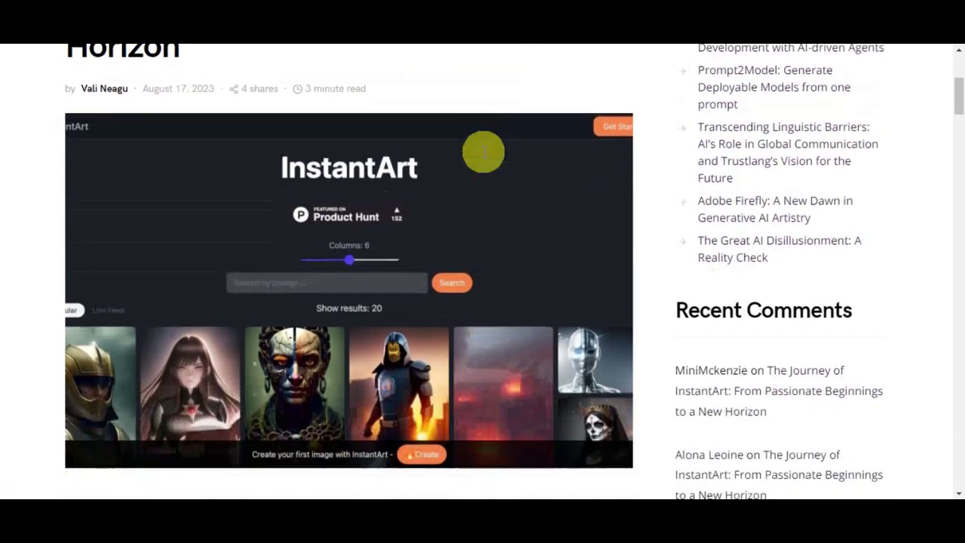
pyautogui.click(497, 238)
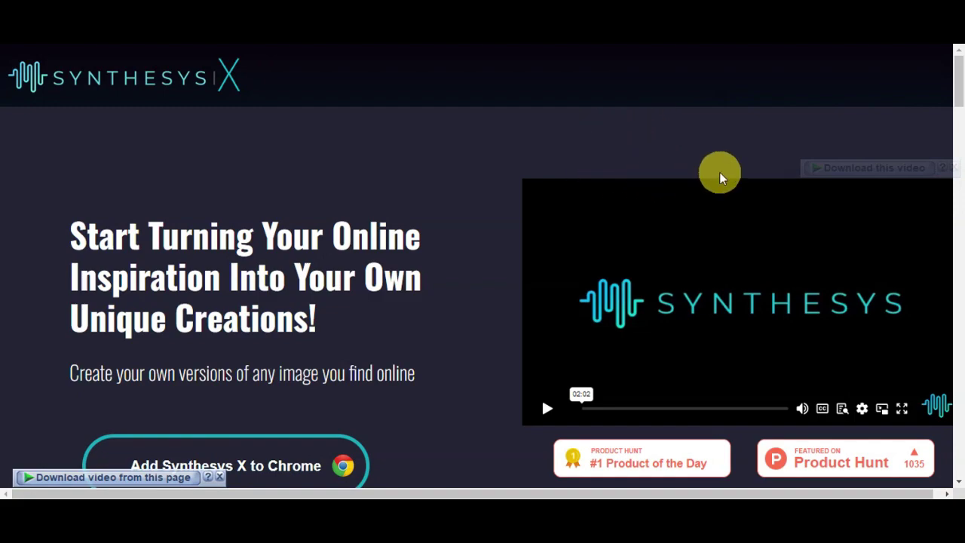
# Scroll the Synthesys X landing page and follow 'Add Synthesys X to Chrome' to its Web Store listing
pyautogui.scroll(-4, 719, 172)
pyautogui.scroll(-5, 720, 172)
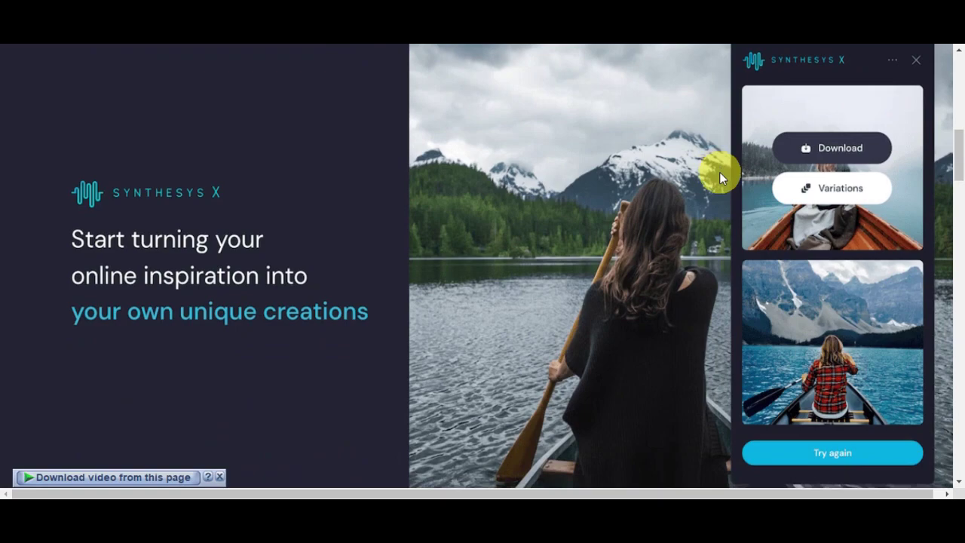
pyautogui.scroll(-3, 719, 172)
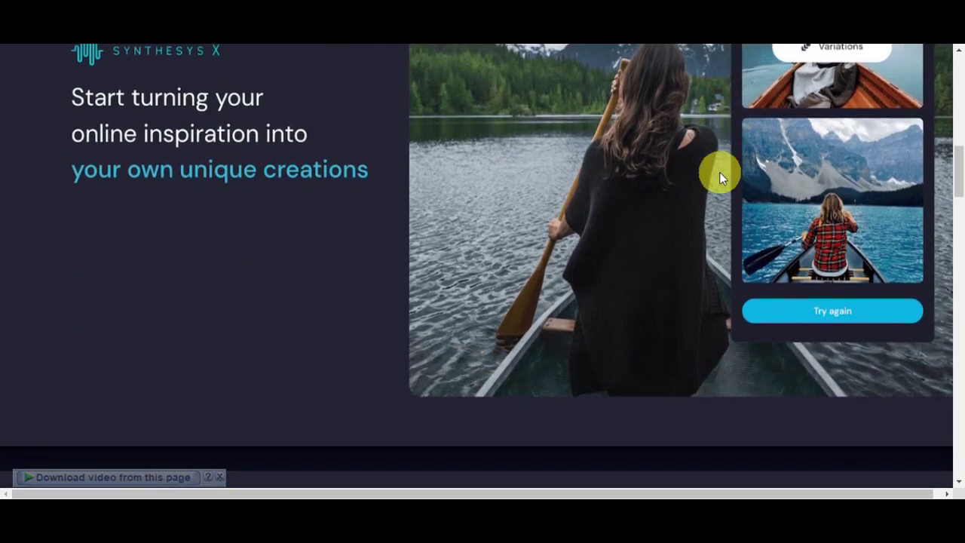
pyautogui.scroll(-4, 719, 171)
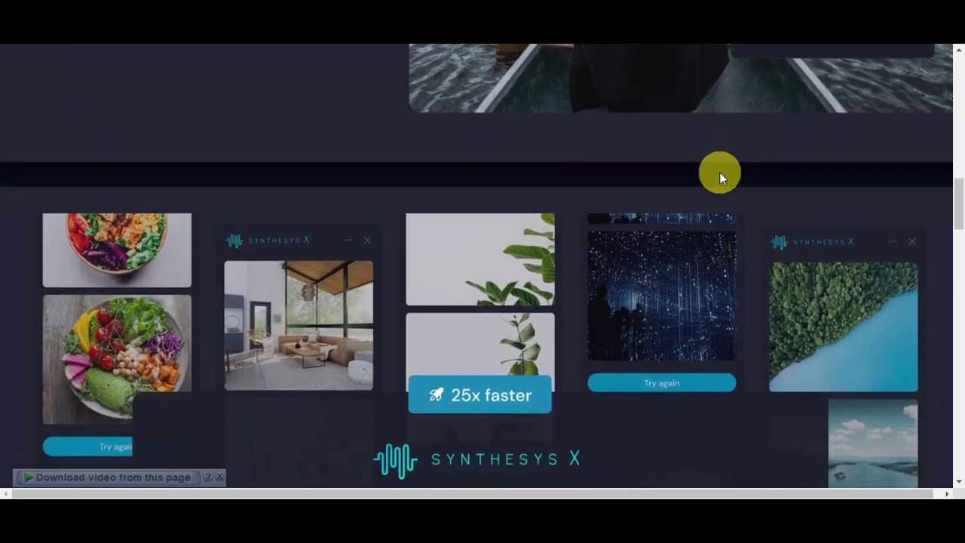
pyautogui.scroll(-1, 720, 178)
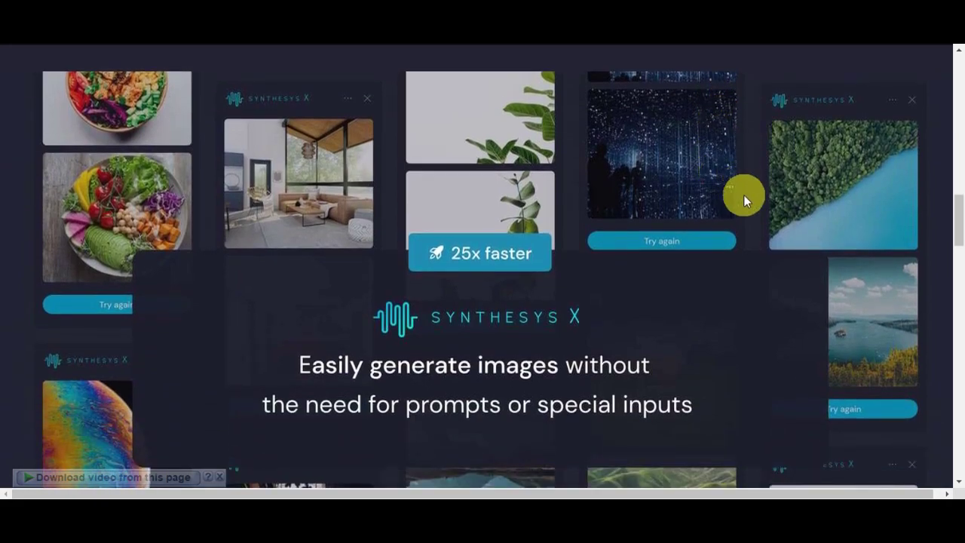
pyautogui.scroll(-3, 755, 243)
pyautogui.scroll(2, 755, 243)
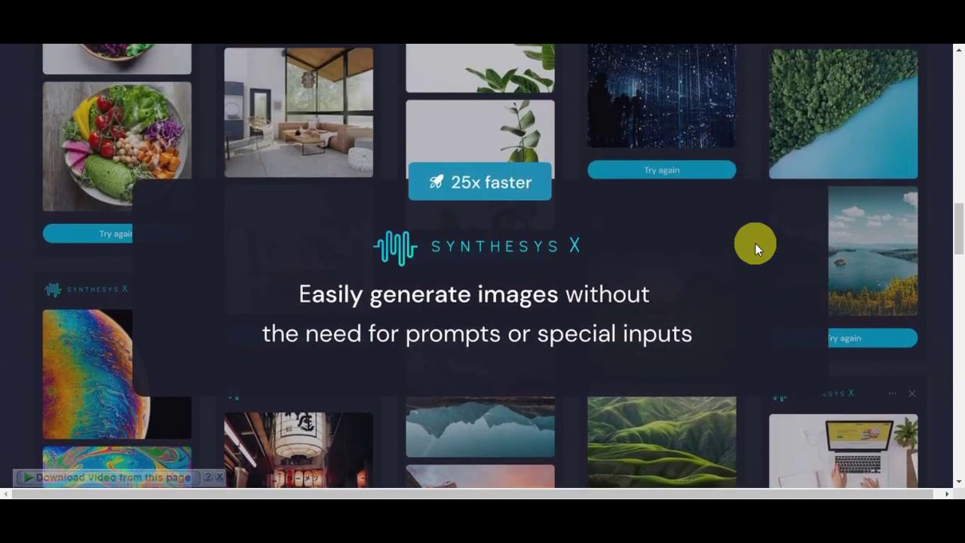
pyautogui.scroll(-2, 755, 243)
pyautogui.scroll(-6, 763, 258)
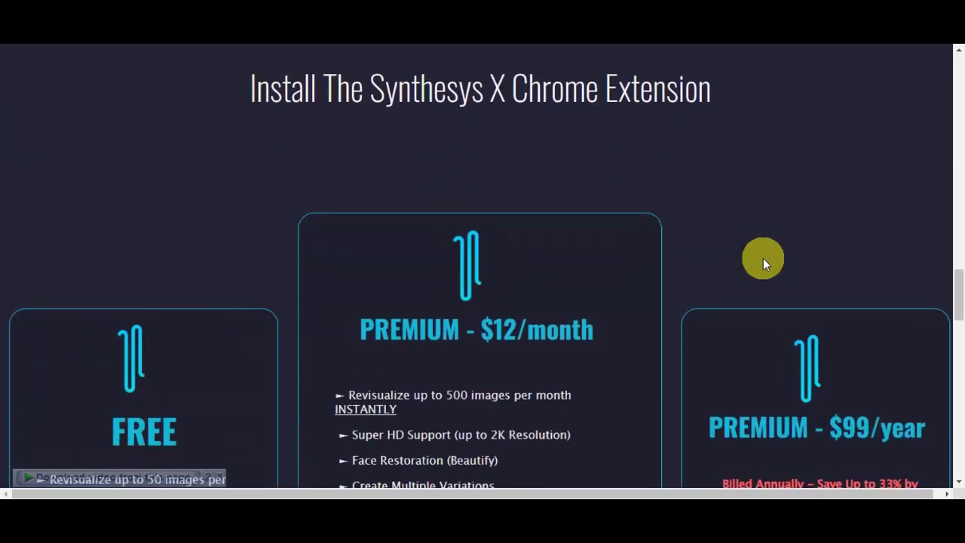
pyautogui.scroll(-2, 763, 258)
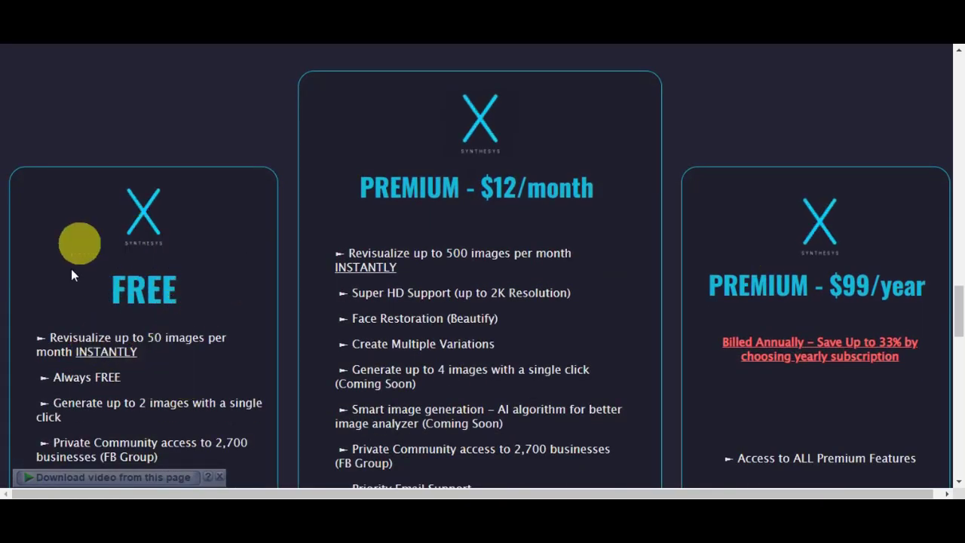
pyautogui.scroll(10, 942, 178)
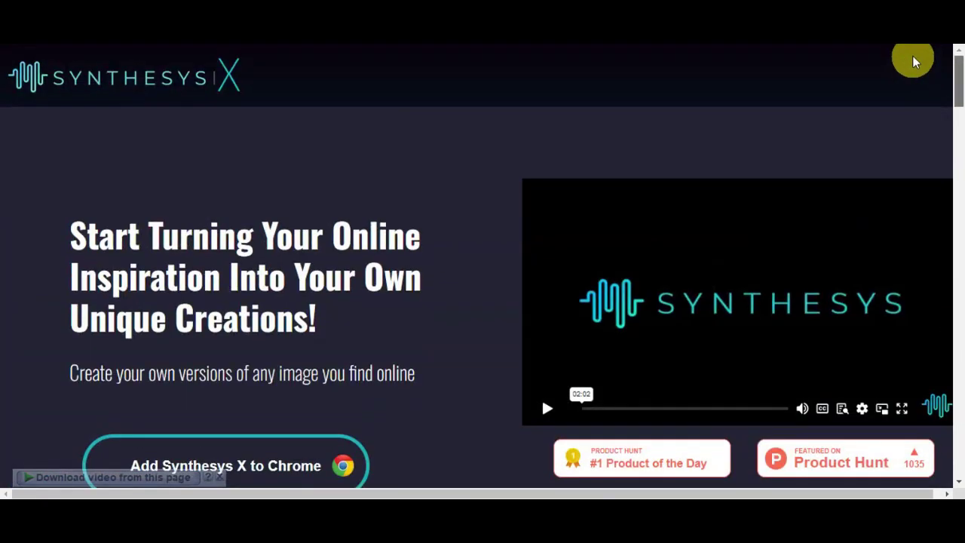
pyautogui.scroll(-2, 316, 276)
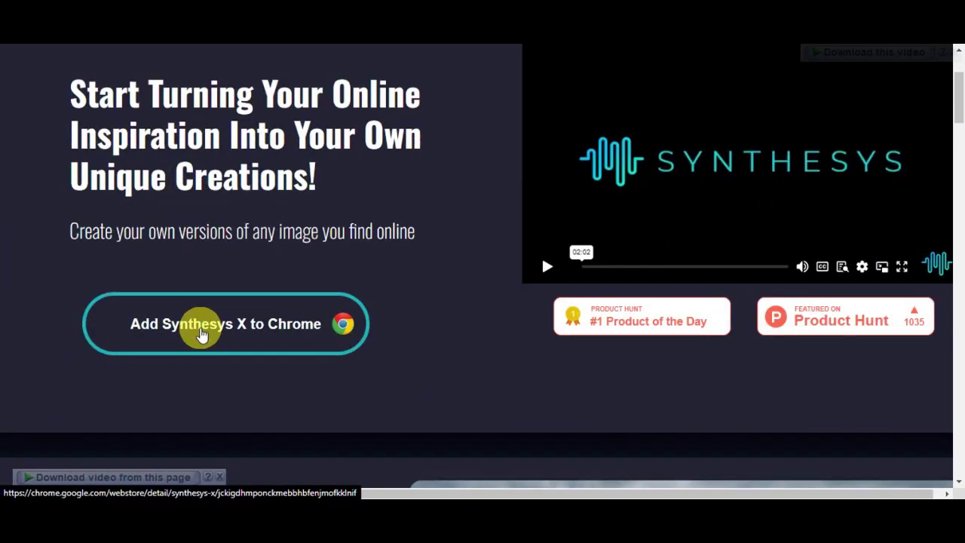
pyautogui.click(226, 335)
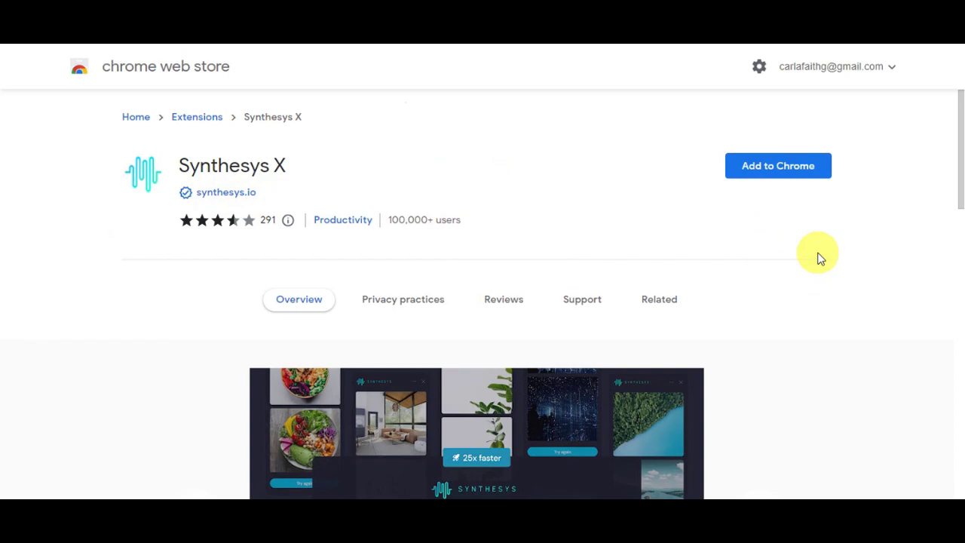
# Review the Synthesys X Web Store listing and add the extension to Chrome
pyautogui.scroll(-3, 820, 258)
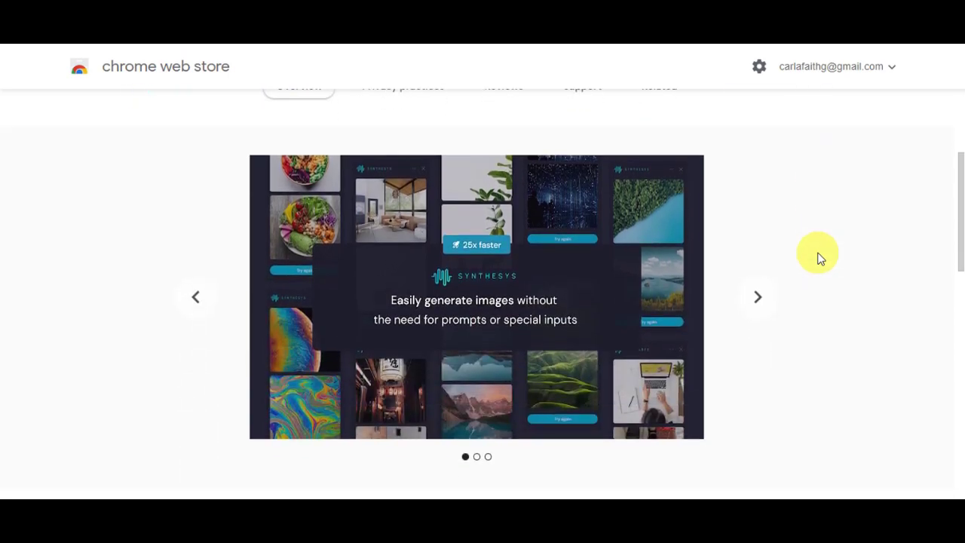
pyautogui.scroll(-1, 821, 258)
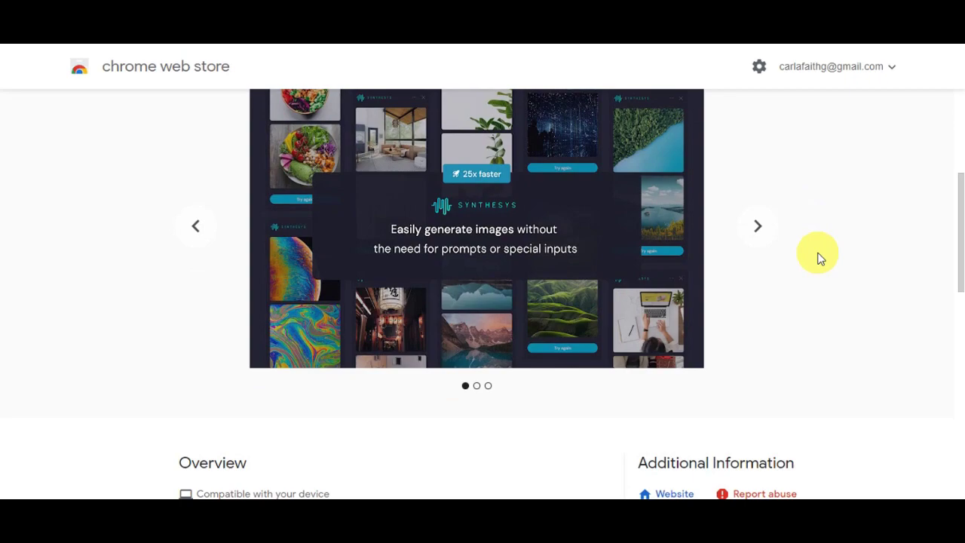
pyautogui.scroll(-2, 821, 258)
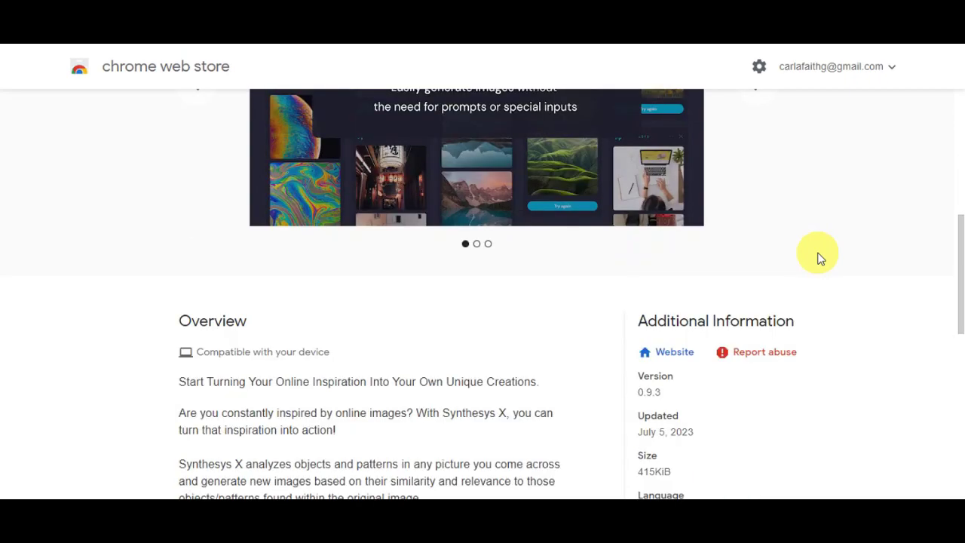
pyautogui.scroll(-2, 820, 258)
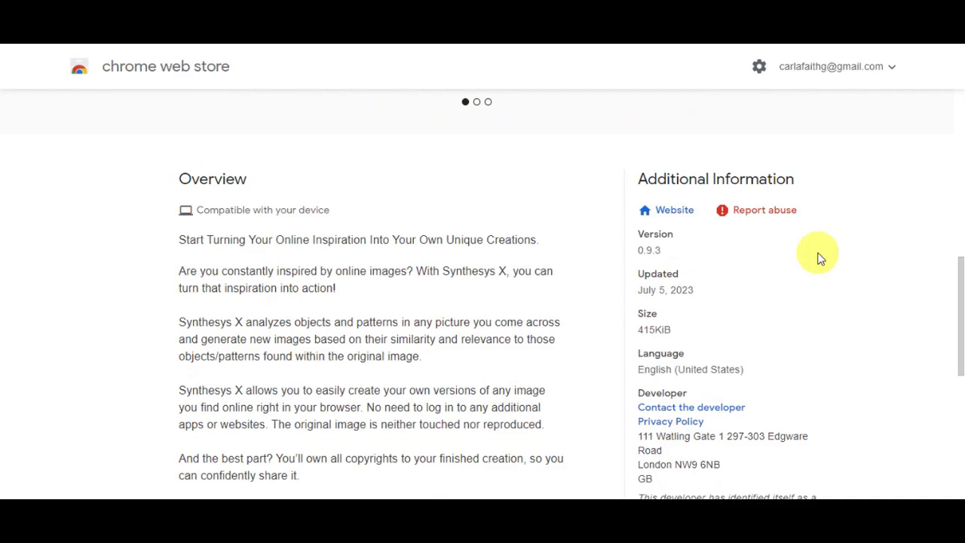
pyautogui.scroll(-2, 820, 258)
pyautogui.scroll(12, 821, 258)
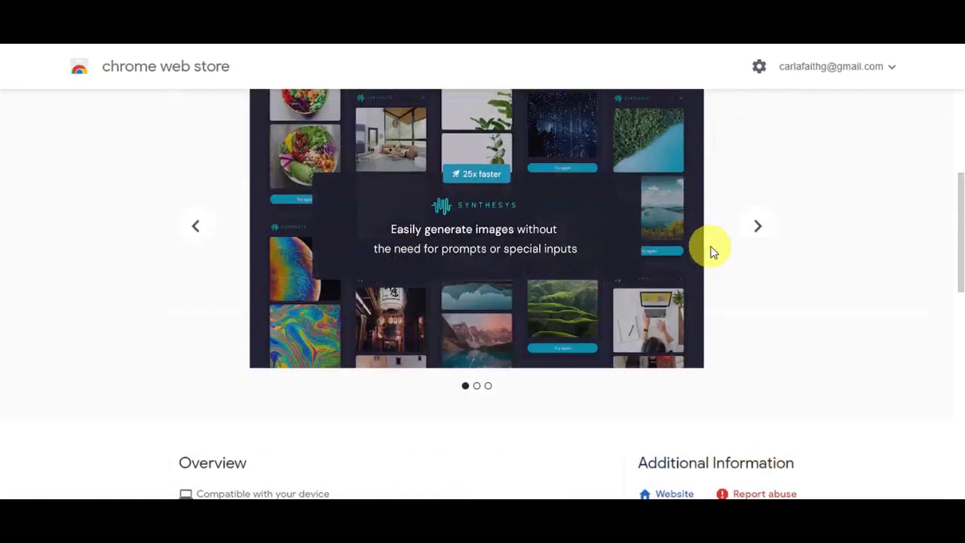
pyautogui.click(763, 173)
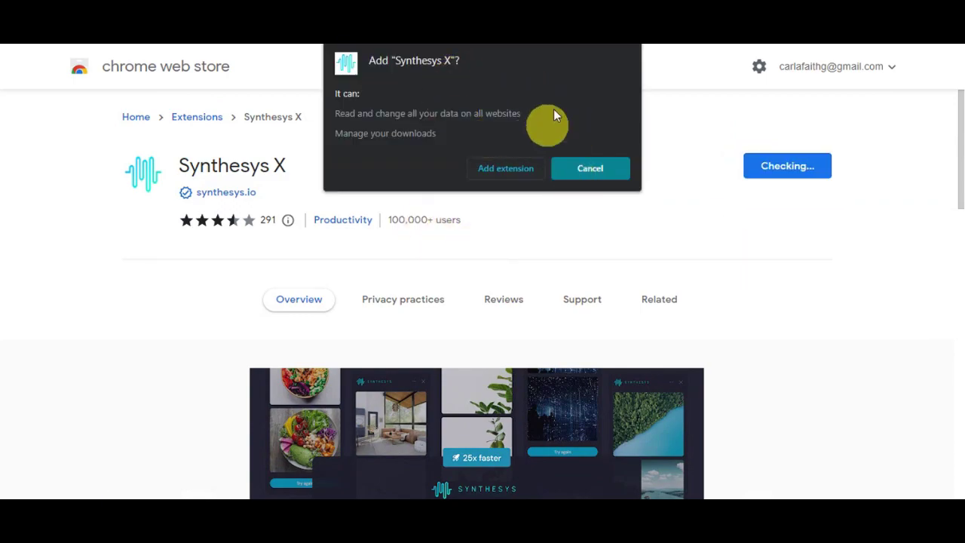
pyautogui.click(512, 170)
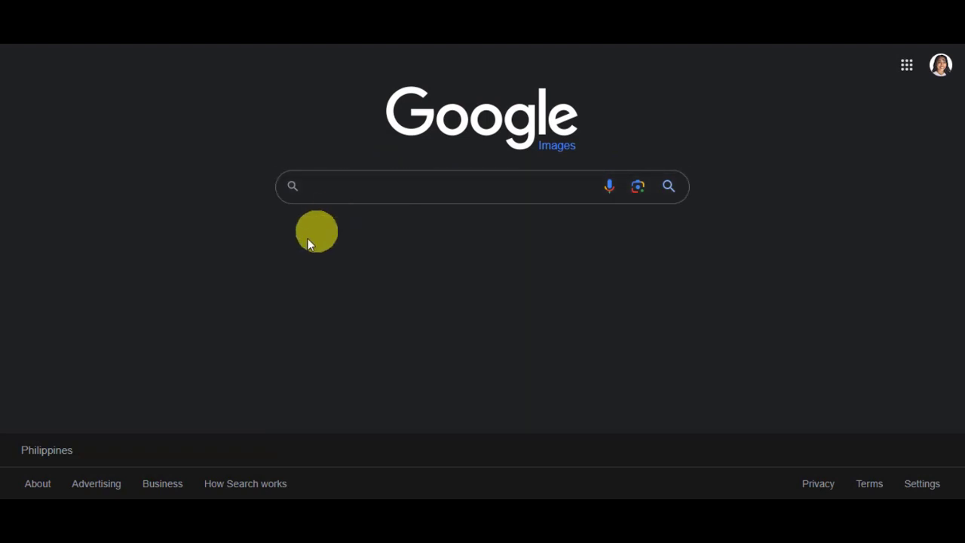
# Search Google Images for 'cute dogs'
pyautogui.click(345, 181)
pyautogui.write('cute dogs')
pyautogui.click(348, 220)
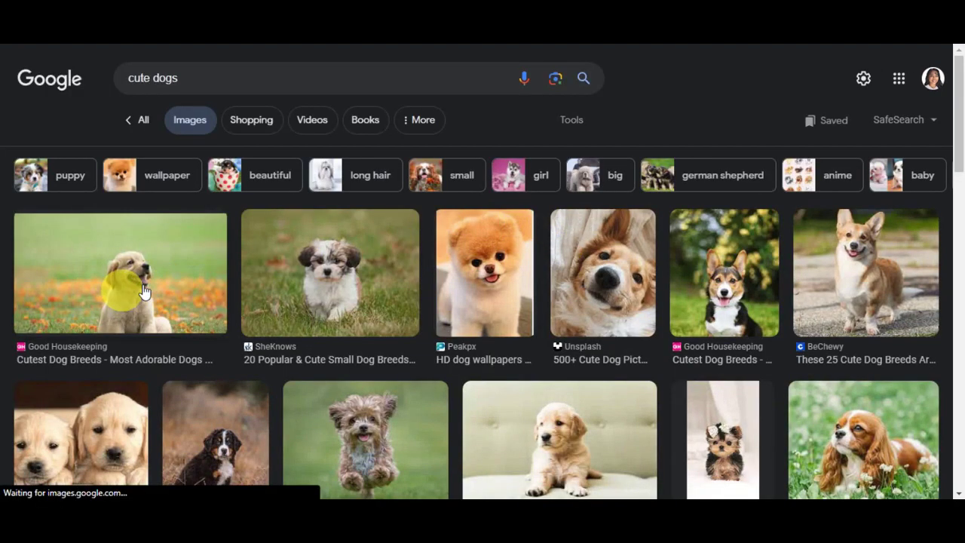
# Preview the Southern Living golden retriever puppy photo and bring up its context menu
pyautogui.scroll(-3, 787, 276)
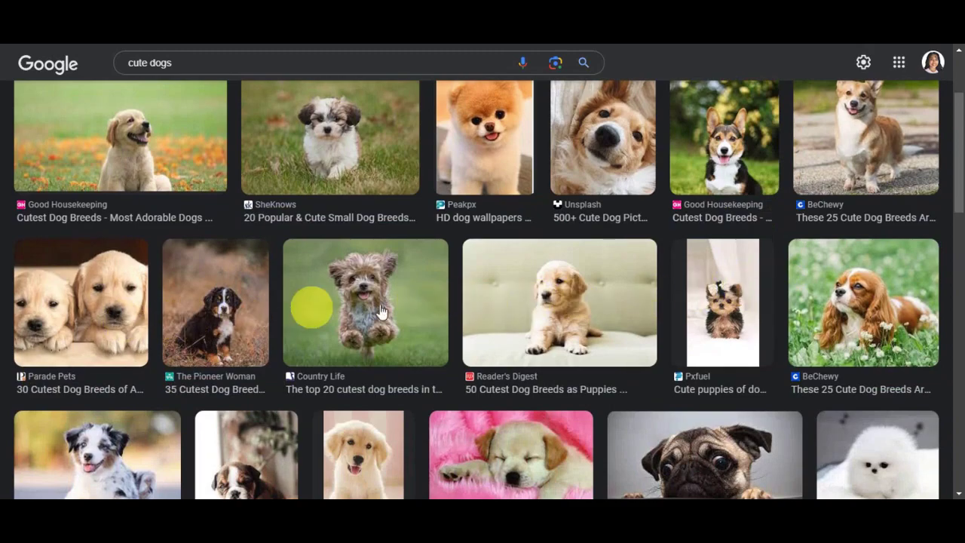
pyautogui.scroll(-3, 739, 320)
pyautogui.scroll(-3, 538, 305)
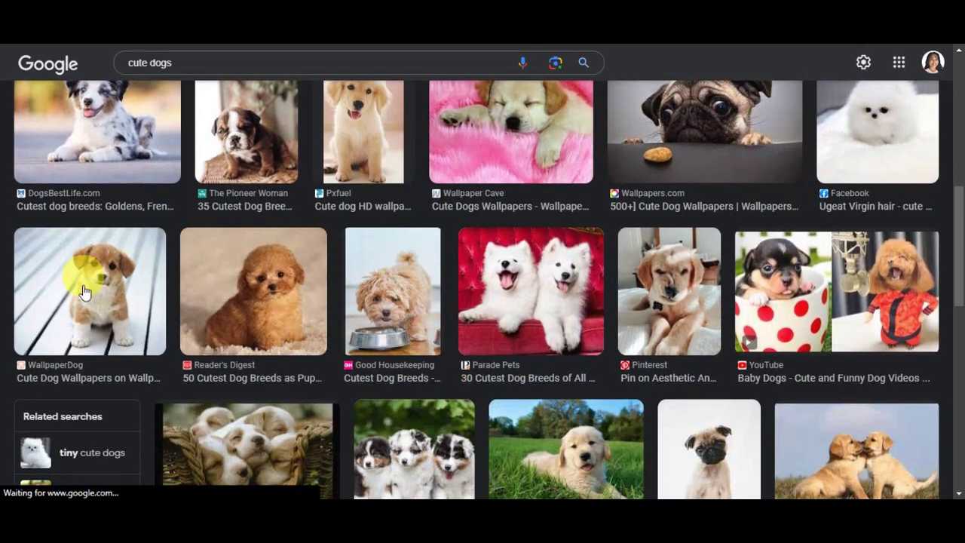
pyautogui.scroll(-5, 709, 317)
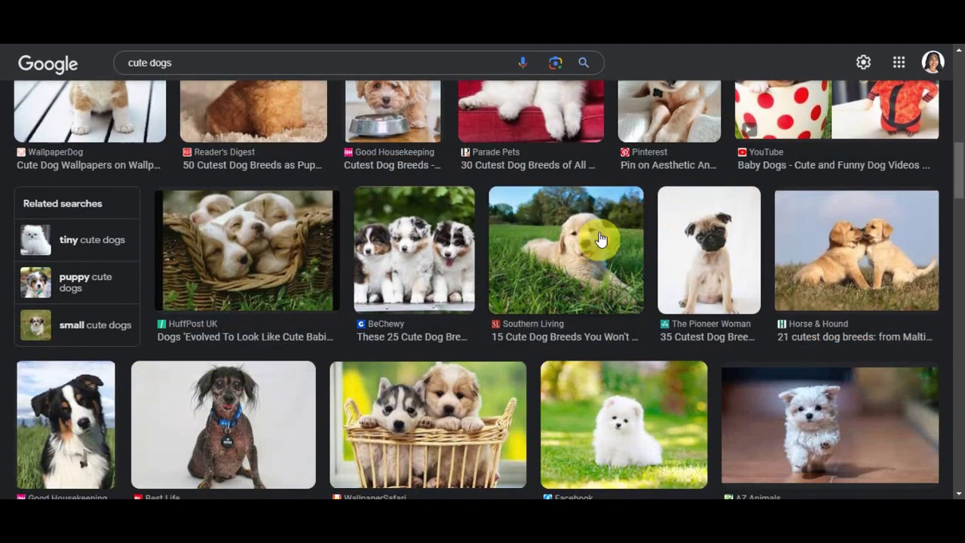
pyautogui.click(530, 257)
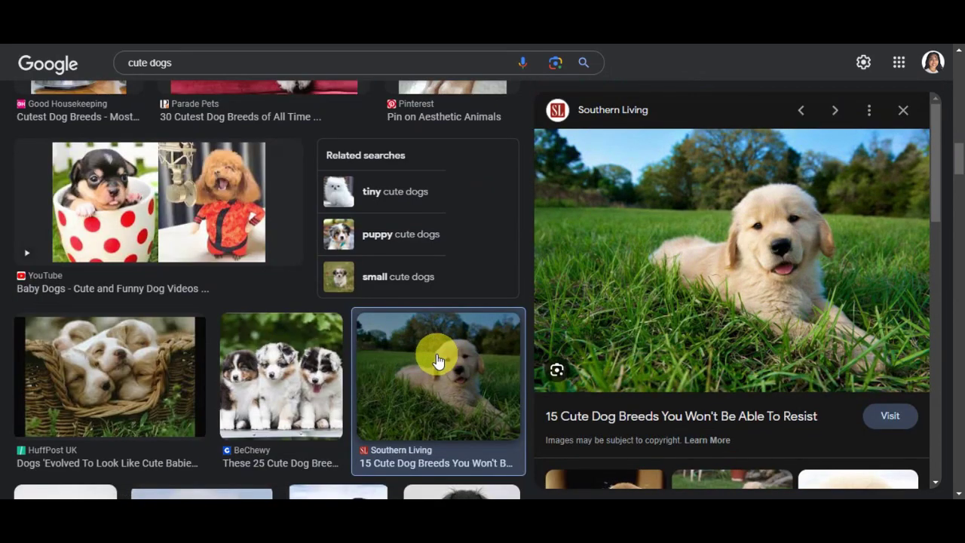
pyautogui.rightClick(677, 269)
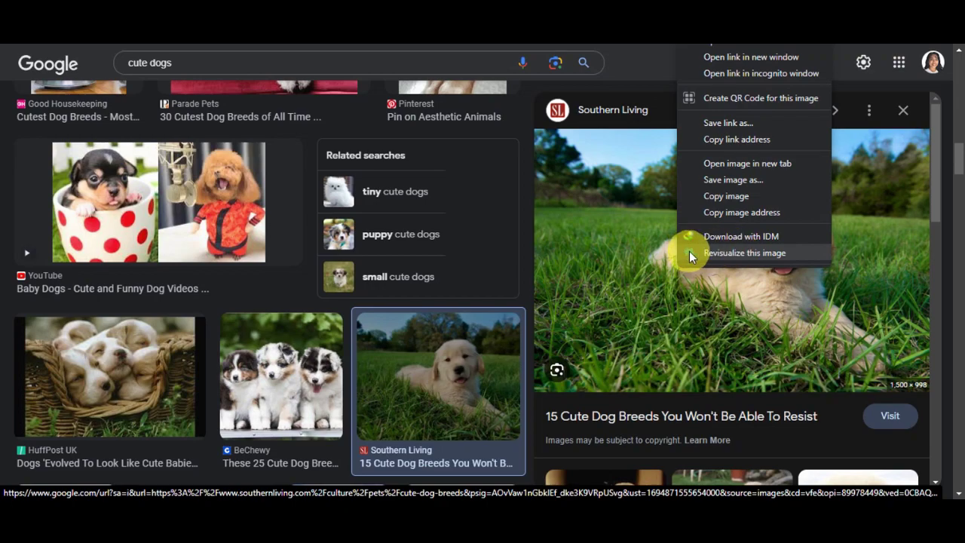
# Revisualize the golden retriever photo with Synthesys X into 2 new images via Try Again
pyautogui.click(807, 253)
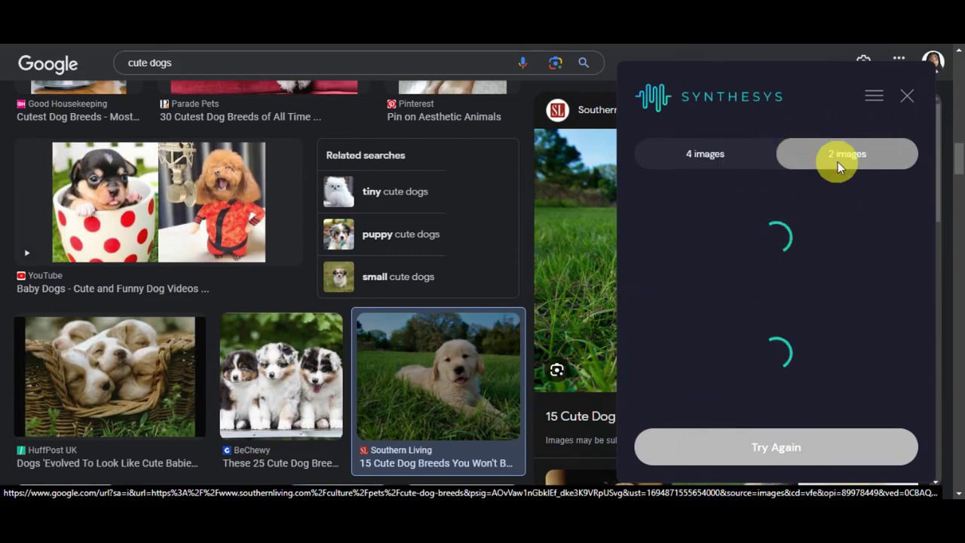
pyautogui.scroll(-1, 934, 338)
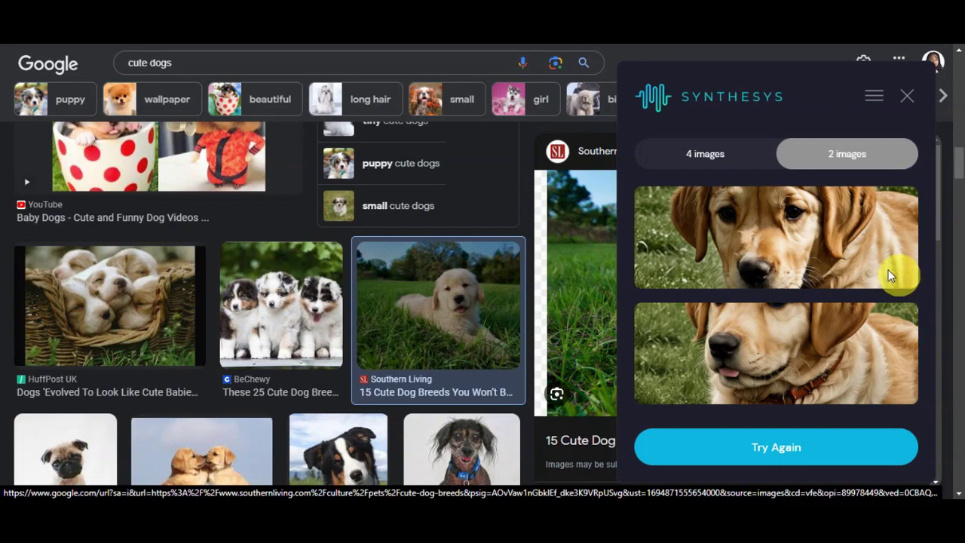
pyautogui.moveTo(913, 355)
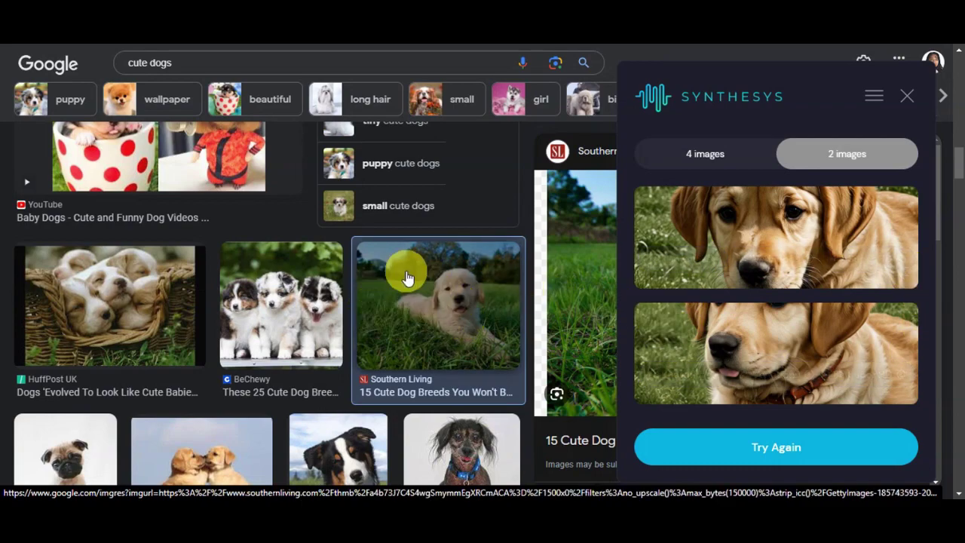
pyautogui.moveTo(693, 243)
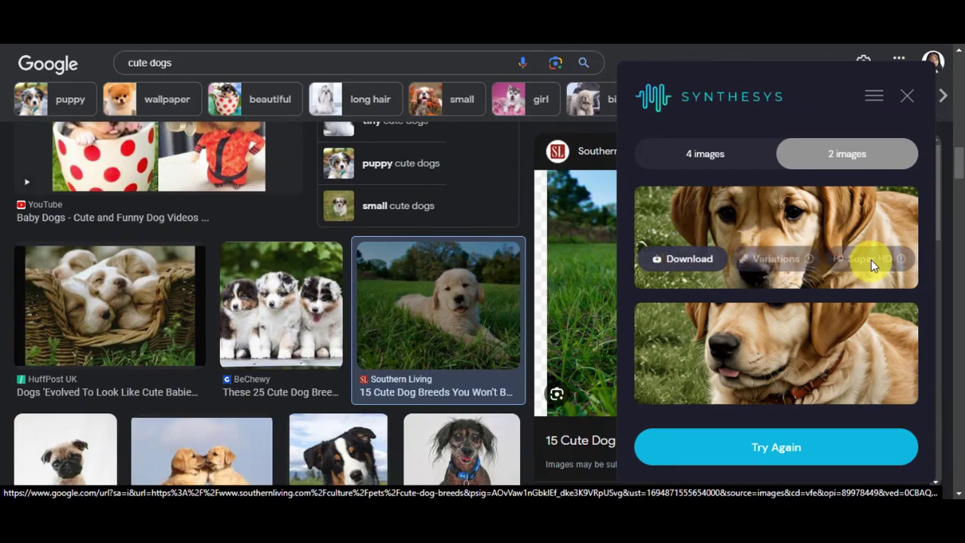
pyautogui.click(771, 451)
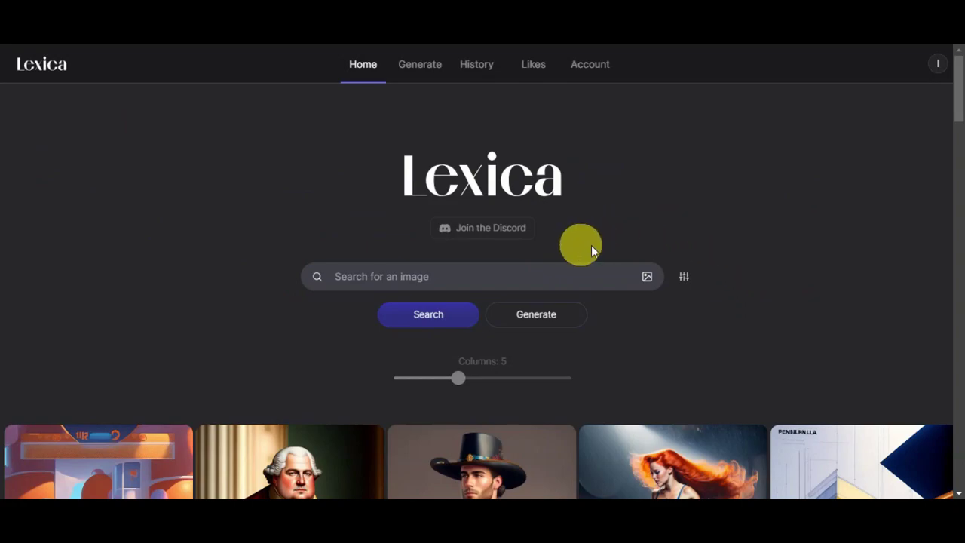
pyautogui.scroll(-4, 758, 241)
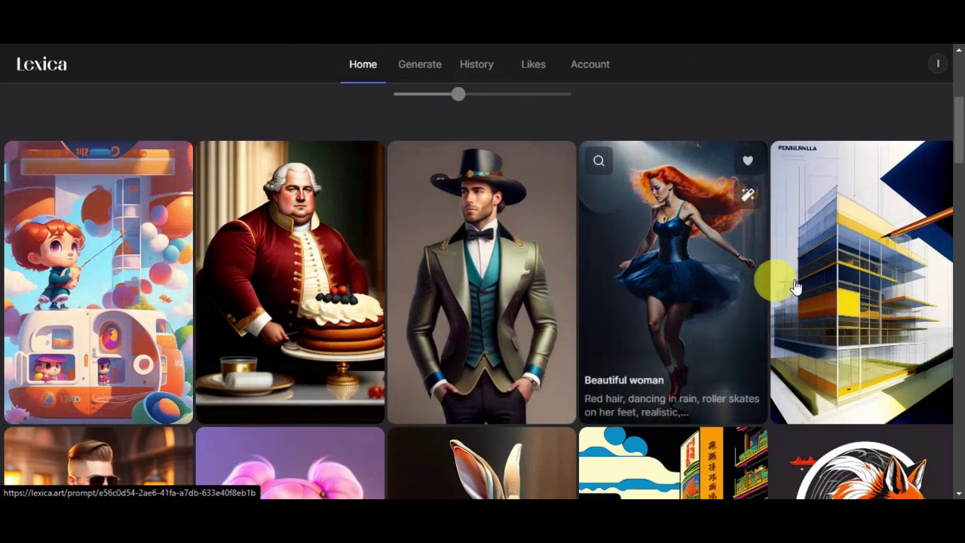
pyautogui.scroll(-1, 847, 283)
pyautogui.scroll(-3, 847, 283)
pyautogui.scroll(-3, 86, 340)
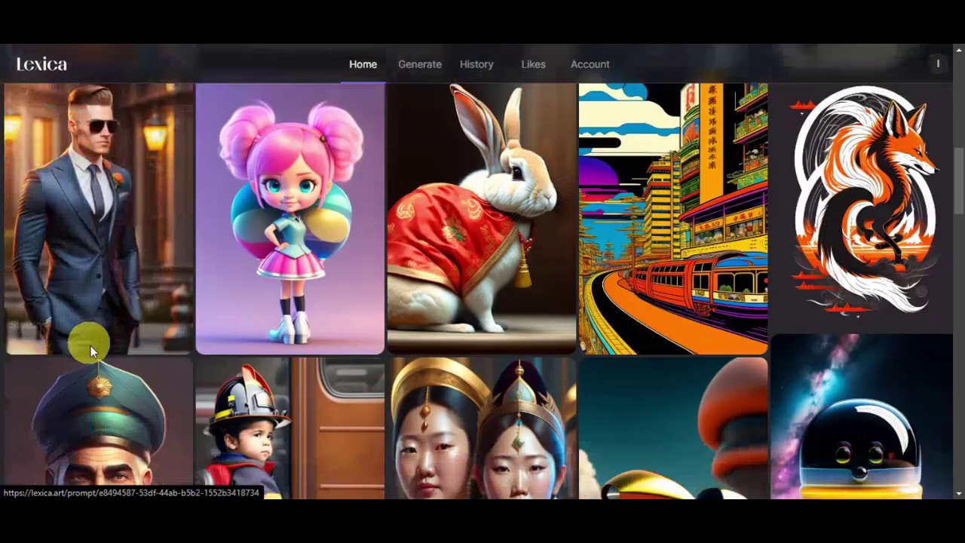
pyautogui.scroll(-4, 833, 308)
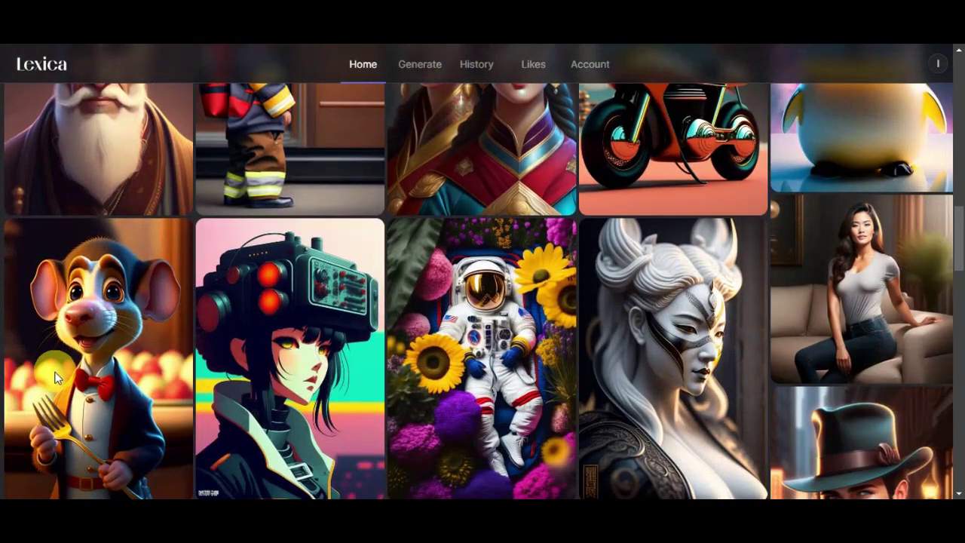
pyautogui.scroll(15, 668, 364)
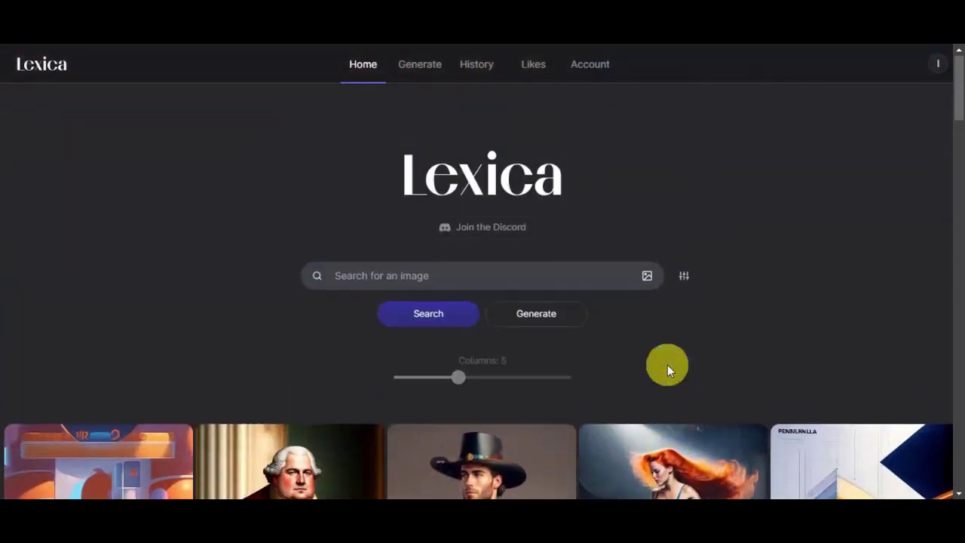
pyautogui.click(355, 276)
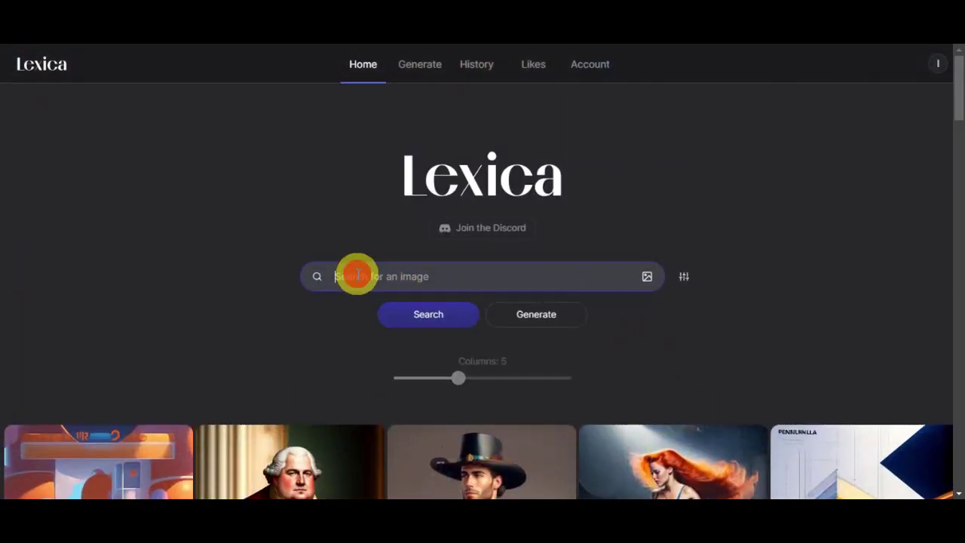
# Search Lexica for 'a dog, comic style artwork, cute, vibrant, highly detailed' and browse the 1,788 results
pyautogui.rightClick(373, 279)
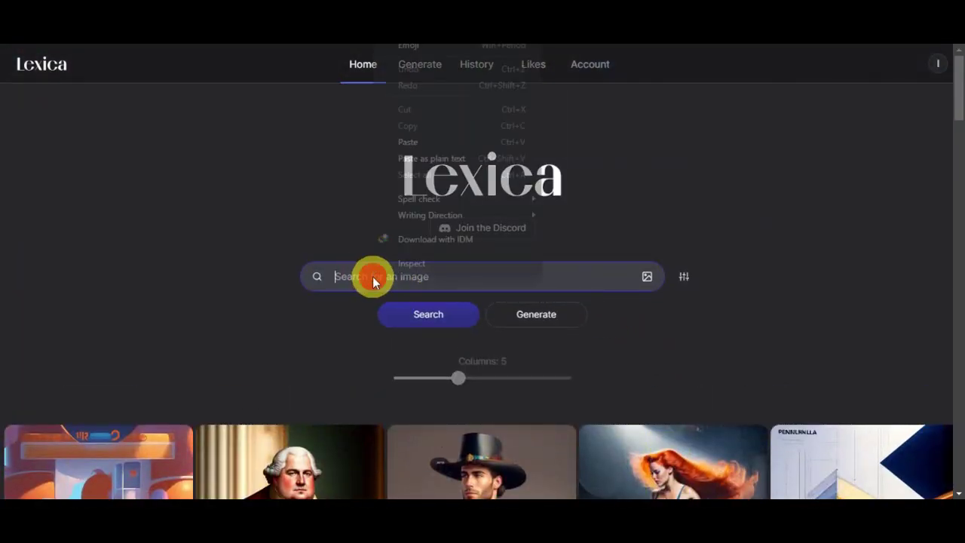
pyautogui.click(408, 142)
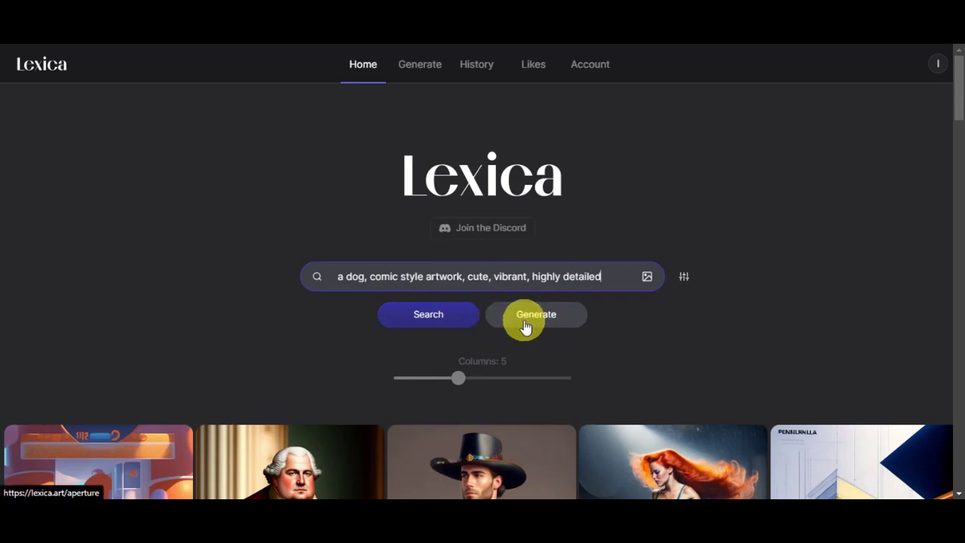
pyautogui.click(424, 320)
pyautogui.scroll(-5, 425, 325)
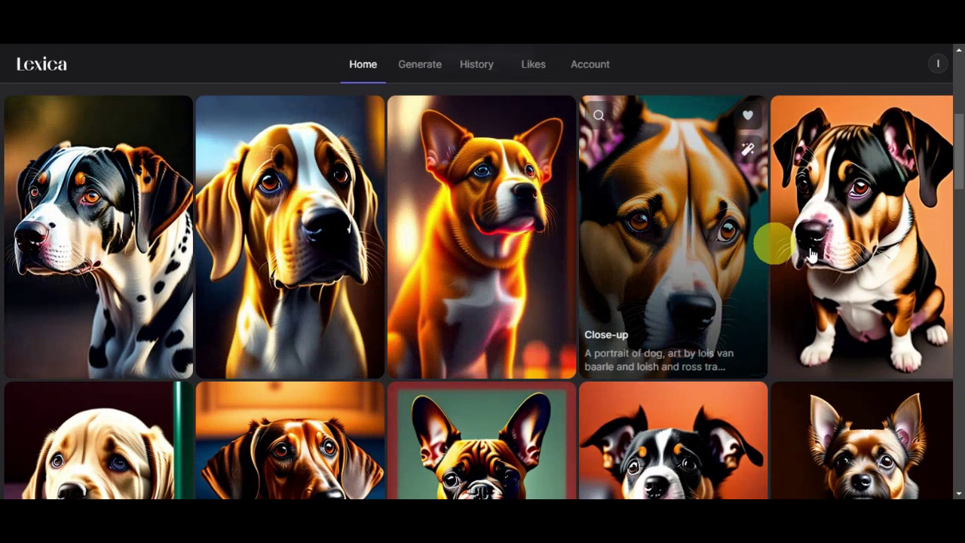
pyautogui.scroll(-3, 872, 267)
pyautogui.scroll(-10, 351, 352)
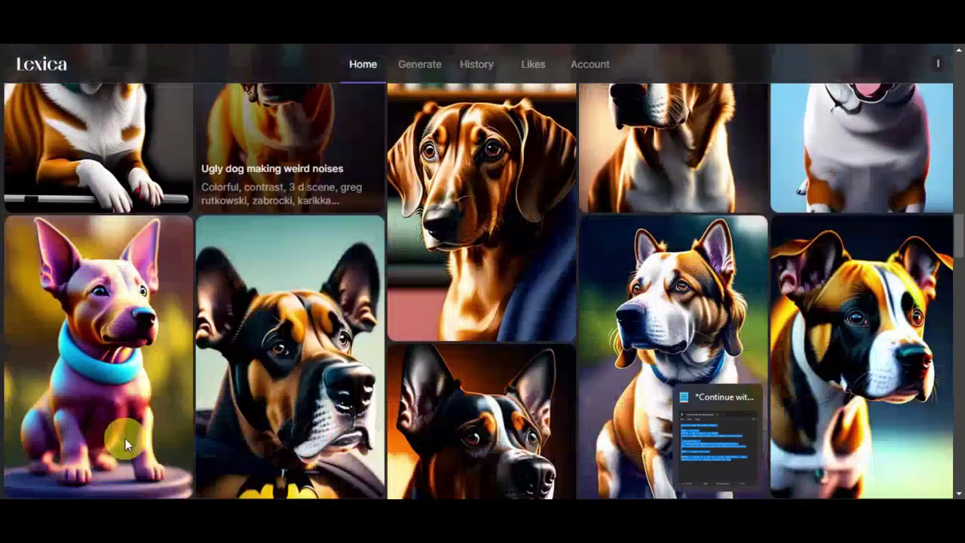
pyautogui.scroll(-1, 125, 438)
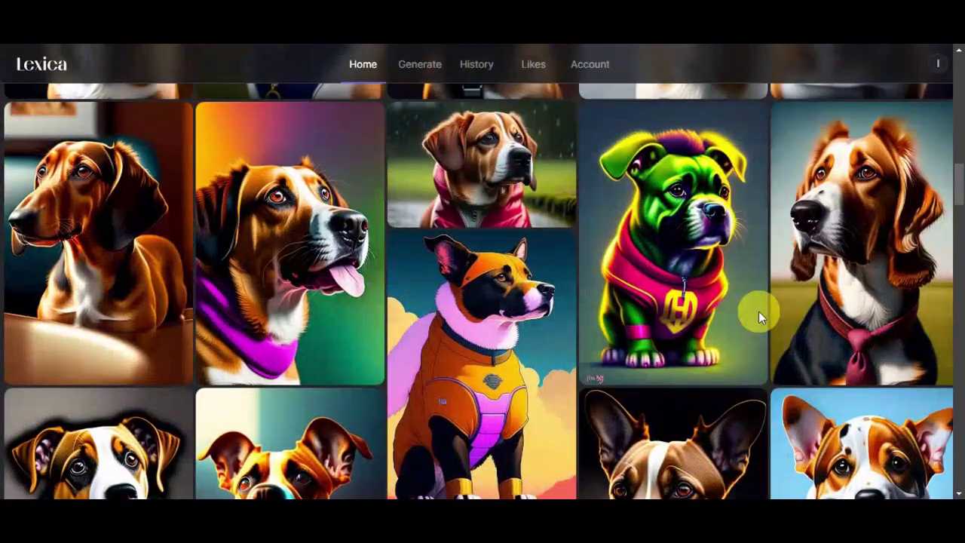
pyautogui.scroll(15, 759, 311)
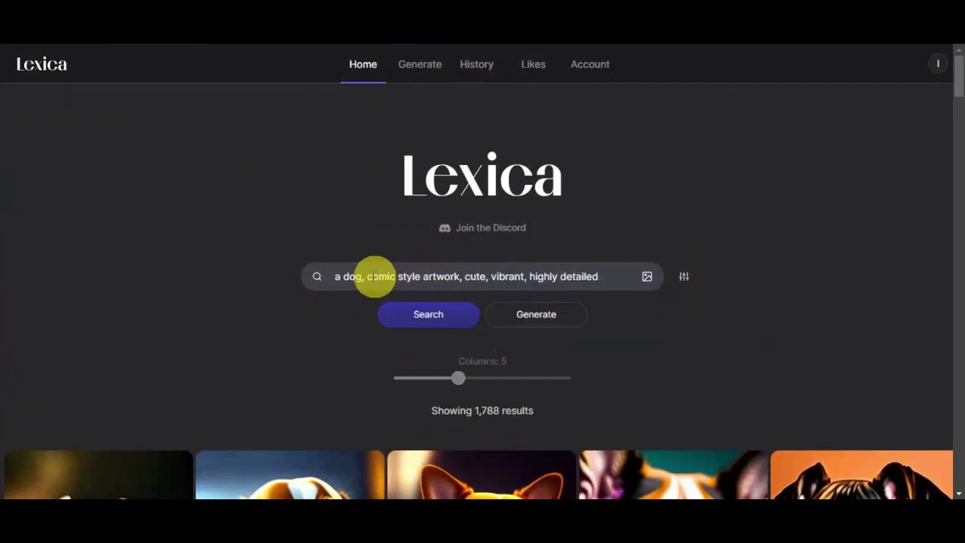
# Generate four comic-style dog images from the pasted prompt with negative prompt 'blurry'
pyautogui.click(420, 67)
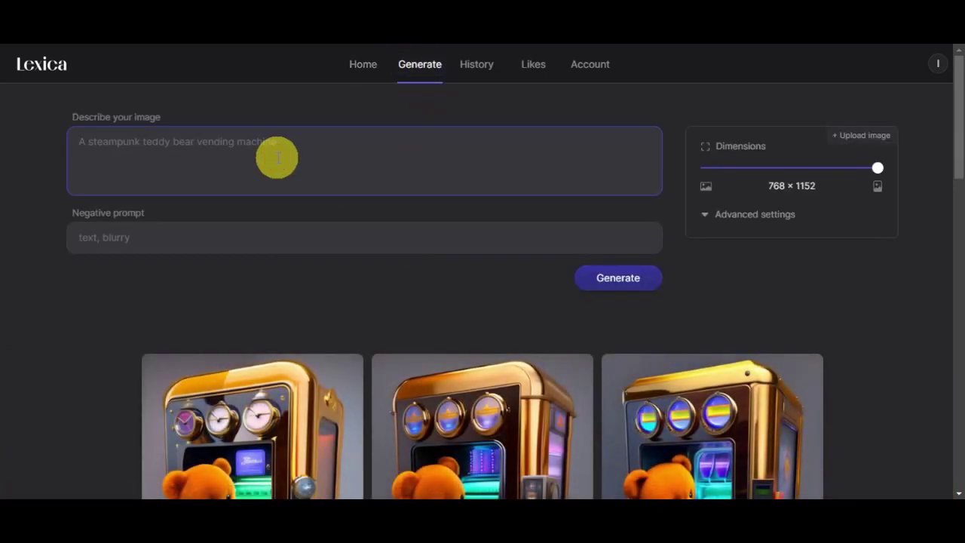
pyautogui.write('a dog, comic style artwork, cute, vibrant, highly detailed')
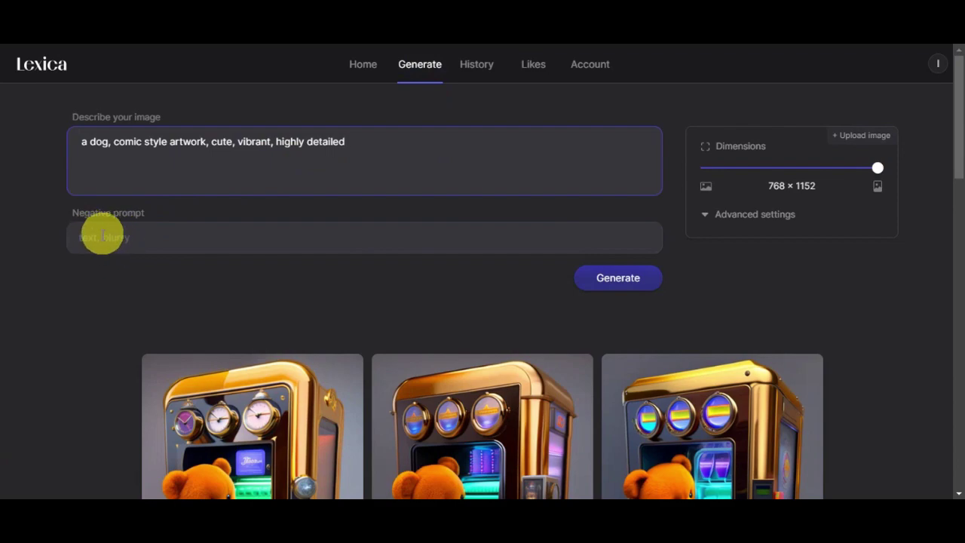
pyautogui.click(126, 238)
pyautogui.write('blurry')
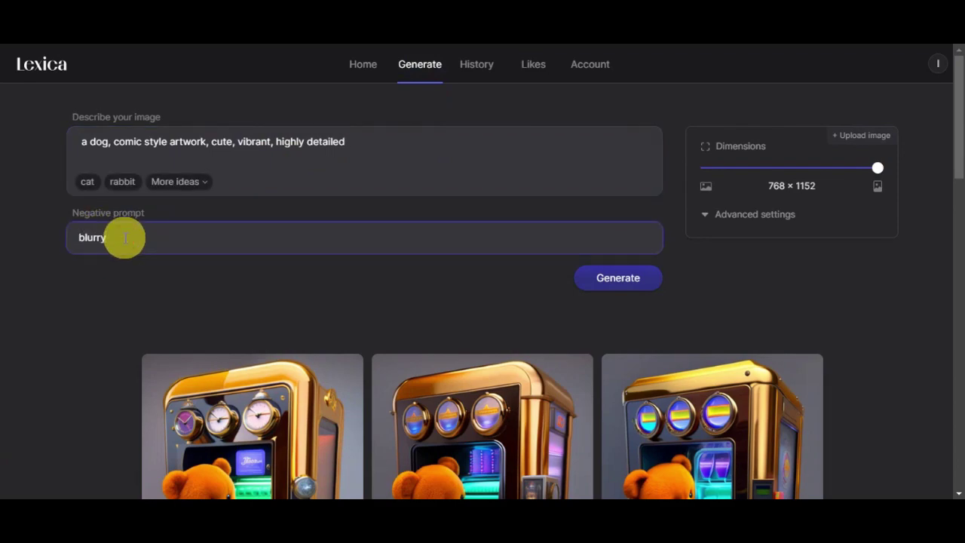
pyautogui.moveTo(744, 172)
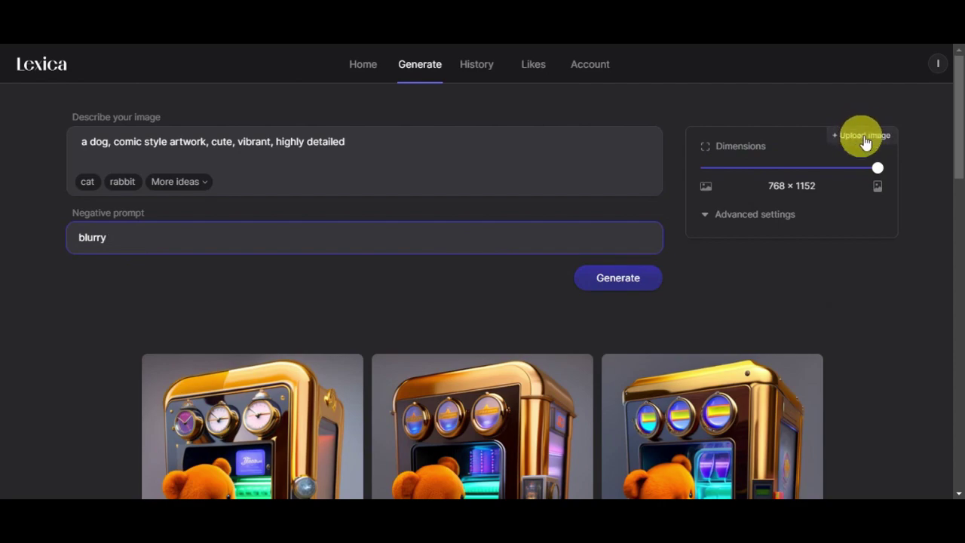
pyautogui.click(614, 281)
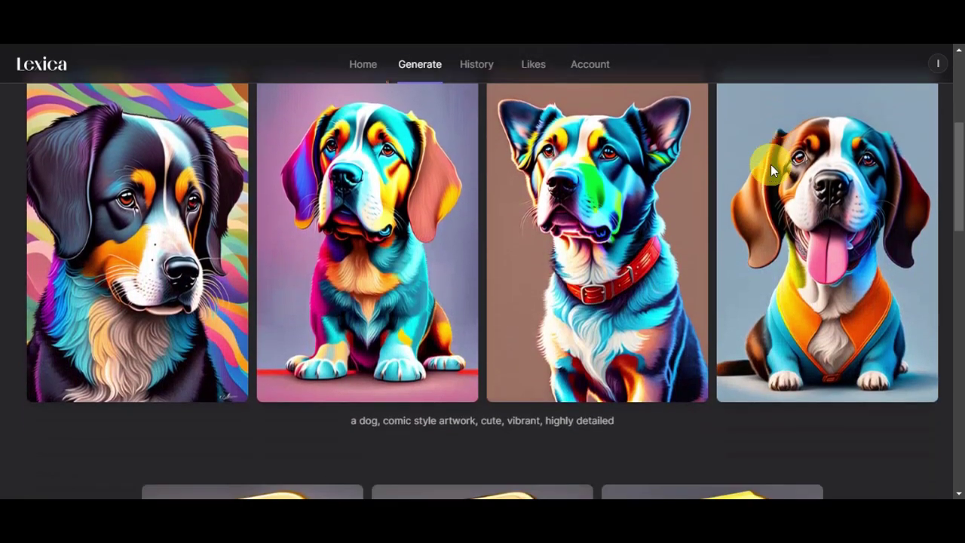
# Browse the generated dogs, then enlarge the first comic dog image and close it
pyautogui.scroll(1, 427, 249)
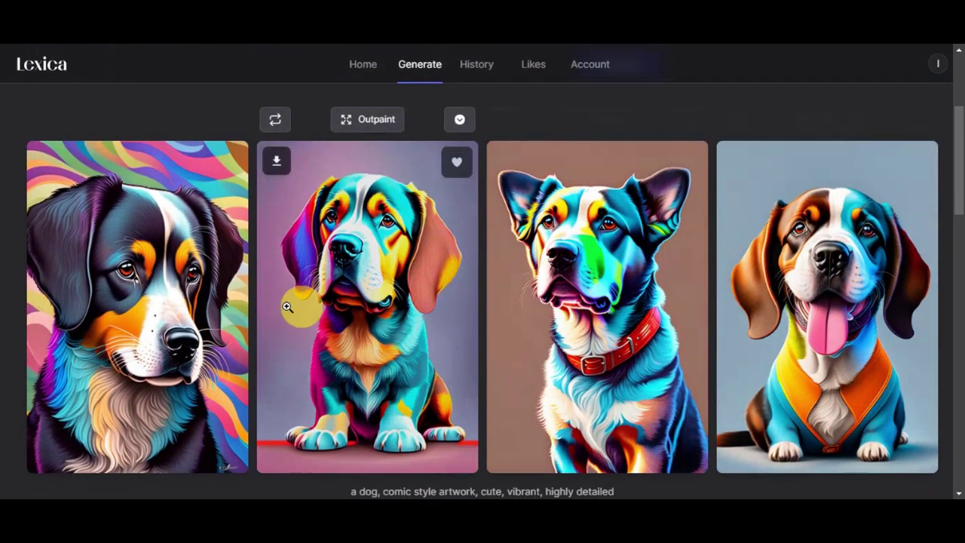
pyautogui.scroll(3, 174, 284)
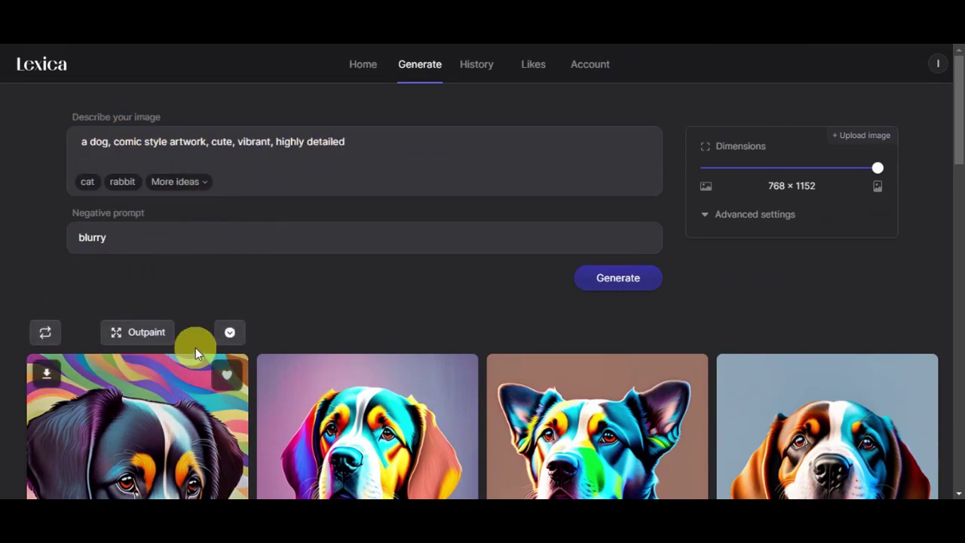
pyautogui.scroll(-1, 194, 350)
pyautogui.scroll(1, 189, 356)
pyautogui.scroll(-4, 198, 354)
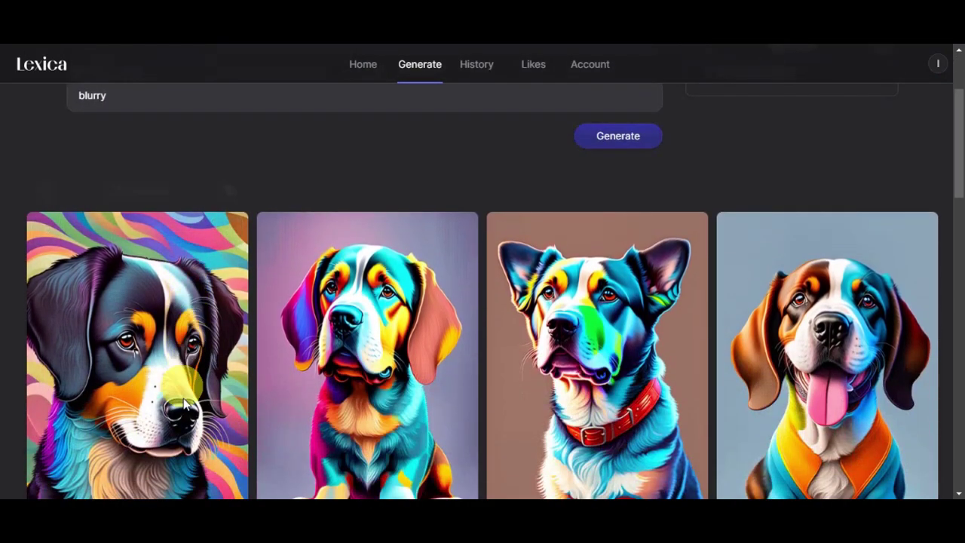
pyautogui.scroll(1, 189, 331)
pyautogui.click(159, 307)
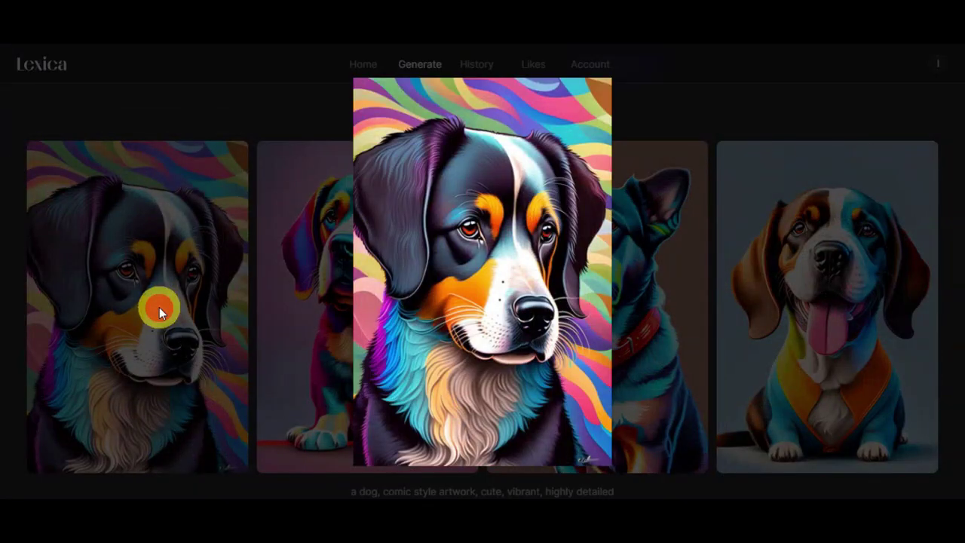
pyautogui.click(620, 299)
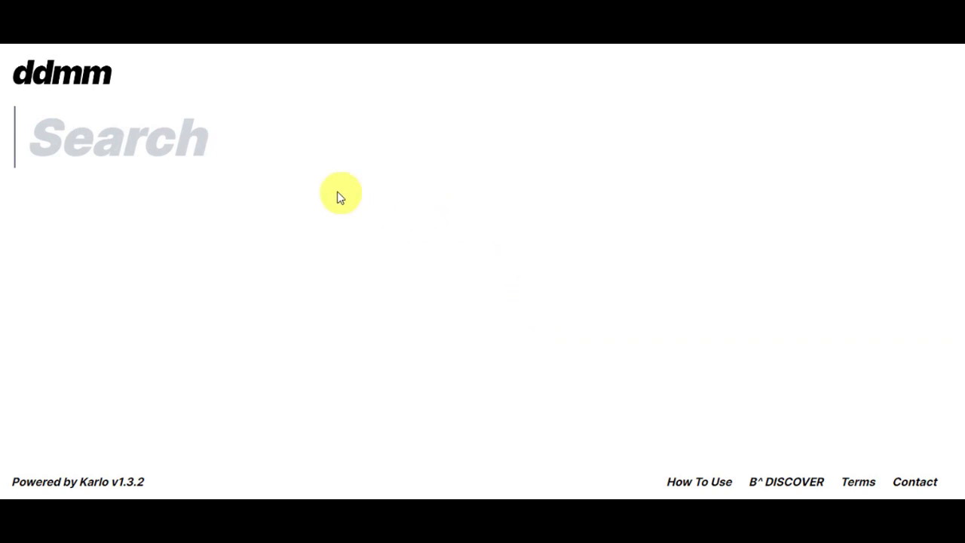
# Paste the comic dog prompt into the ddmm search field and submit it
pyautogui.rightClick(90, 144)
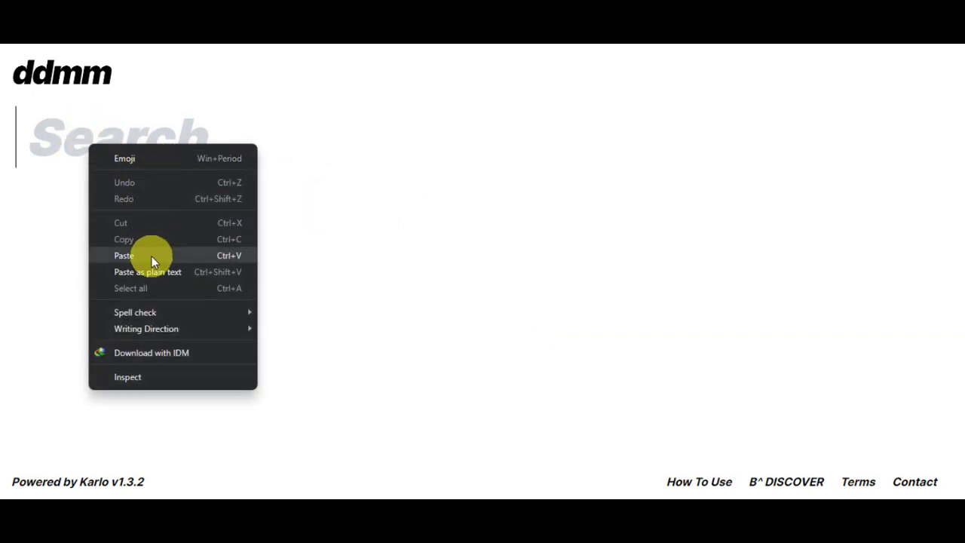
pyautogui.click(123, 256)
pyautogui.moveTo(66, 143); pyautogui.dragTo(822, 187)
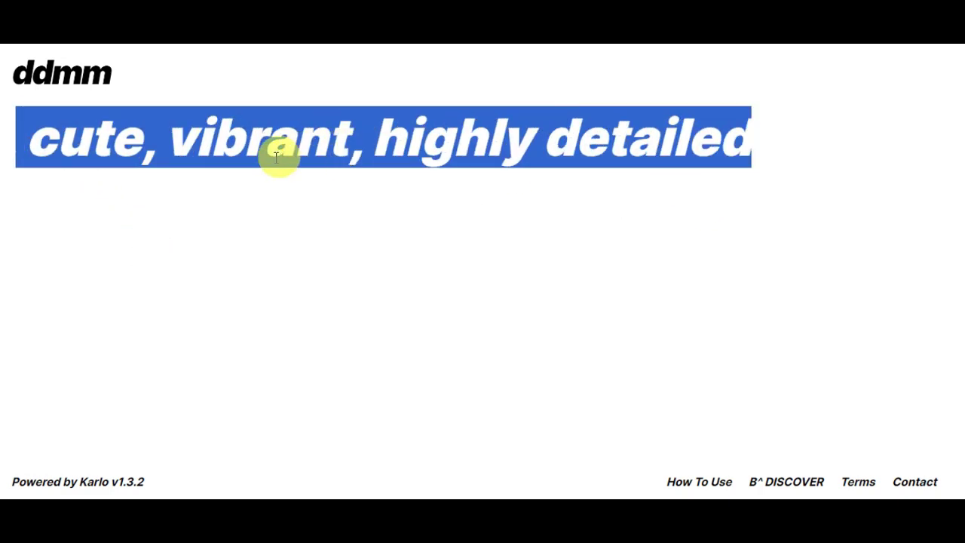
pyautogui.click(647, 165)
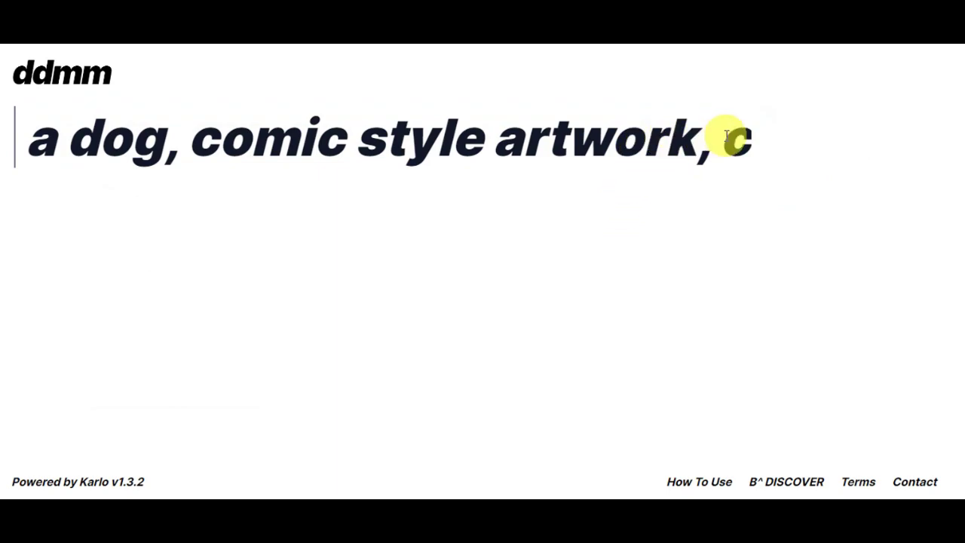
pyautogui.press('Return')
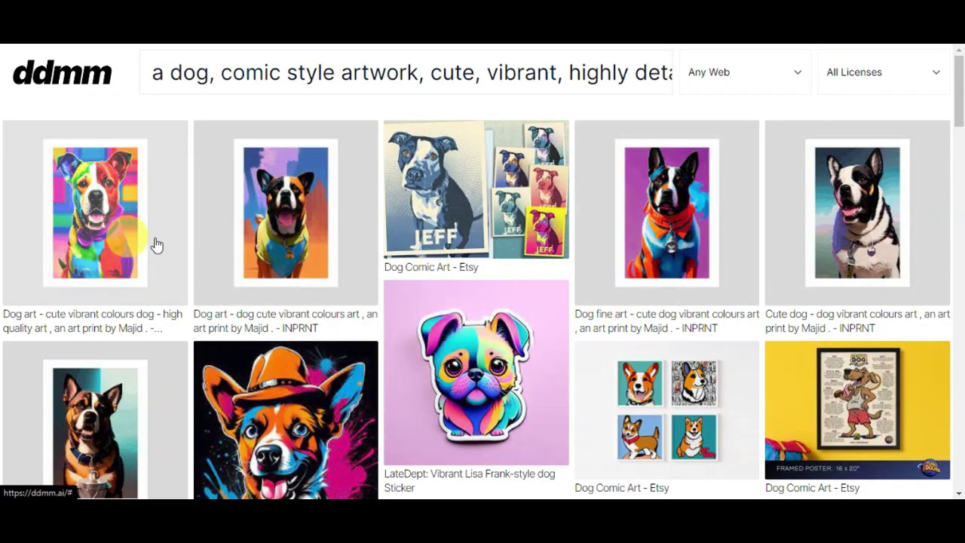
# Scroll through the vibrant comic dog art print results
pyautogui.scroll(-1, 879, 226)
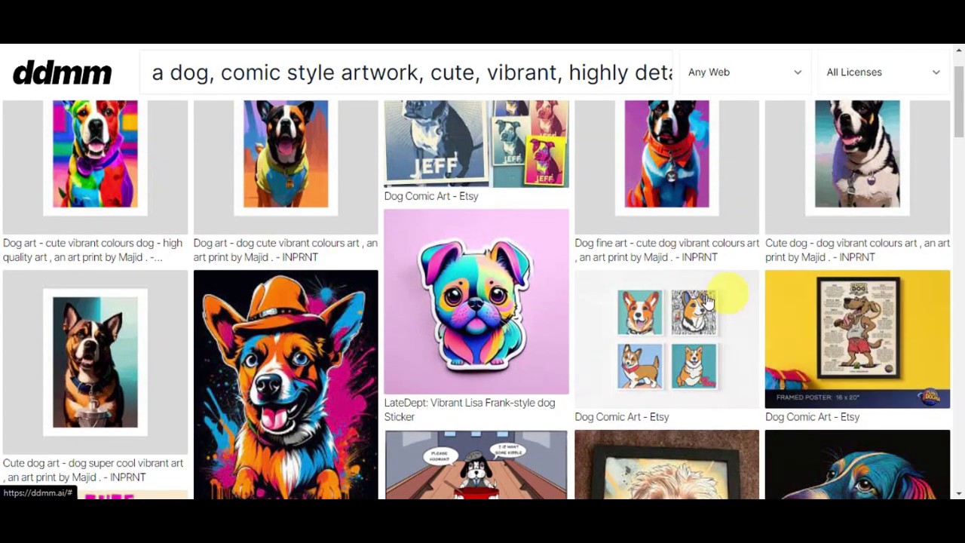
pyautogui.scroll(1, 709, 301)
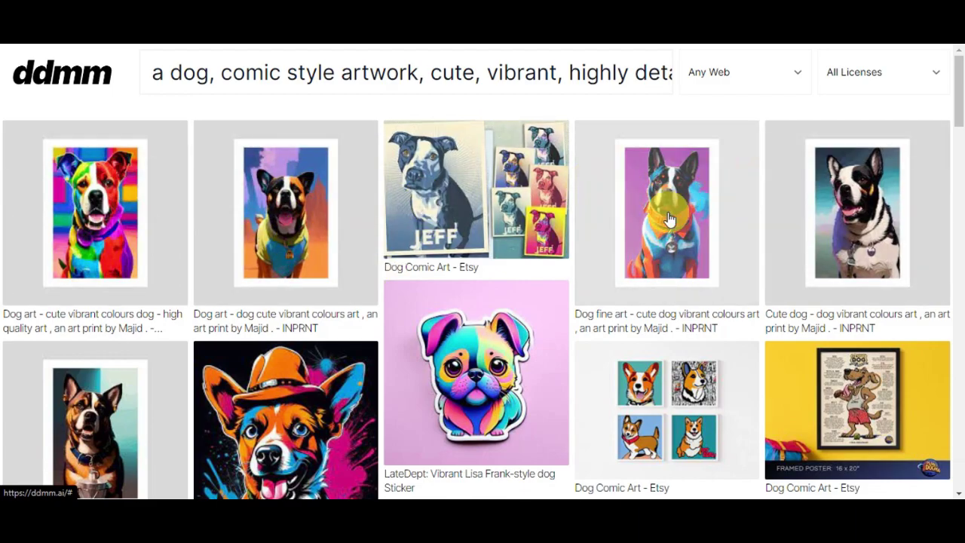
pyautogui.scroll(-2, 487, 240)
pyautogui.scroll(-10, 489, 240)
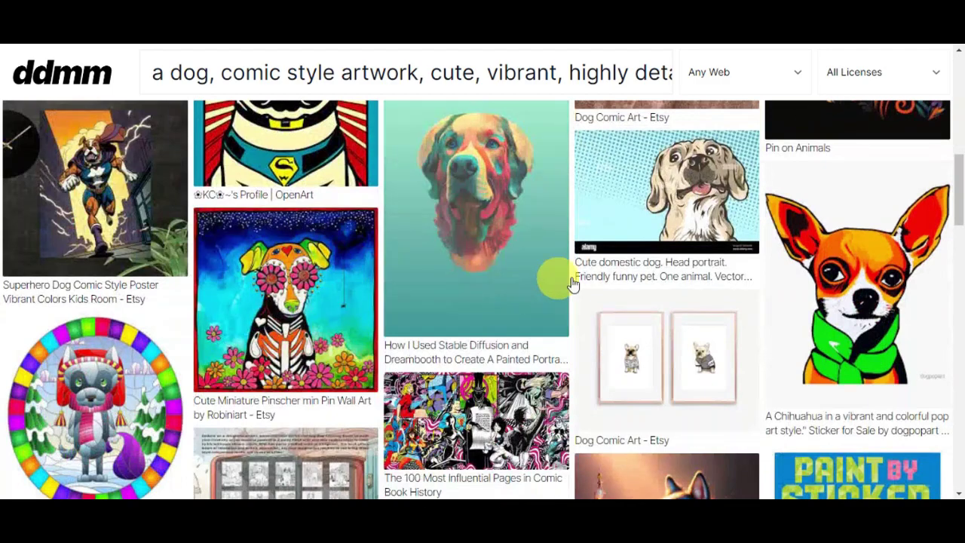
pyautogui.scroll(-4, 846, 398)
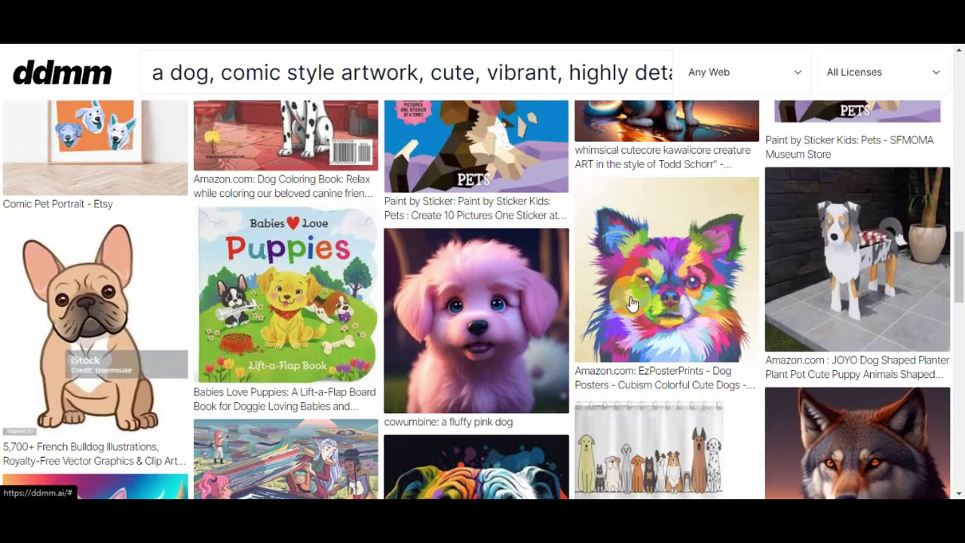
pyautogui.scroll(15, 629, 275)
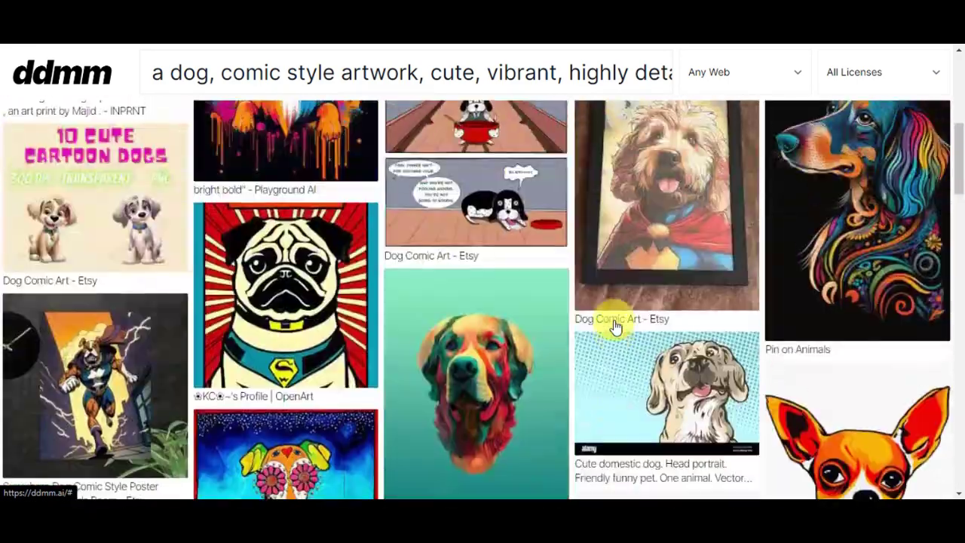